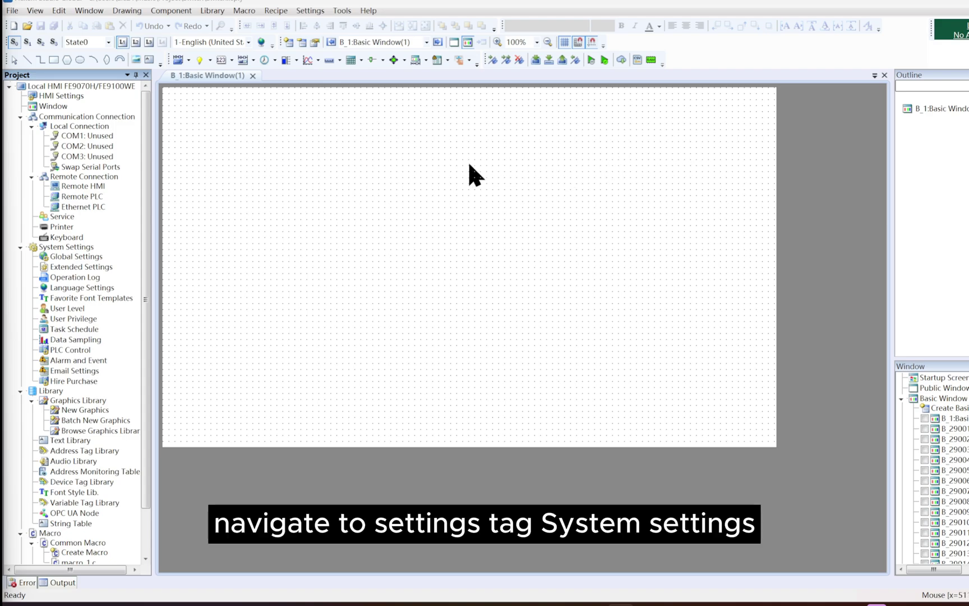
Start a new entry in the Alarm and Event system settings
{"action": "left_click", "coordinate": [310, 11]}
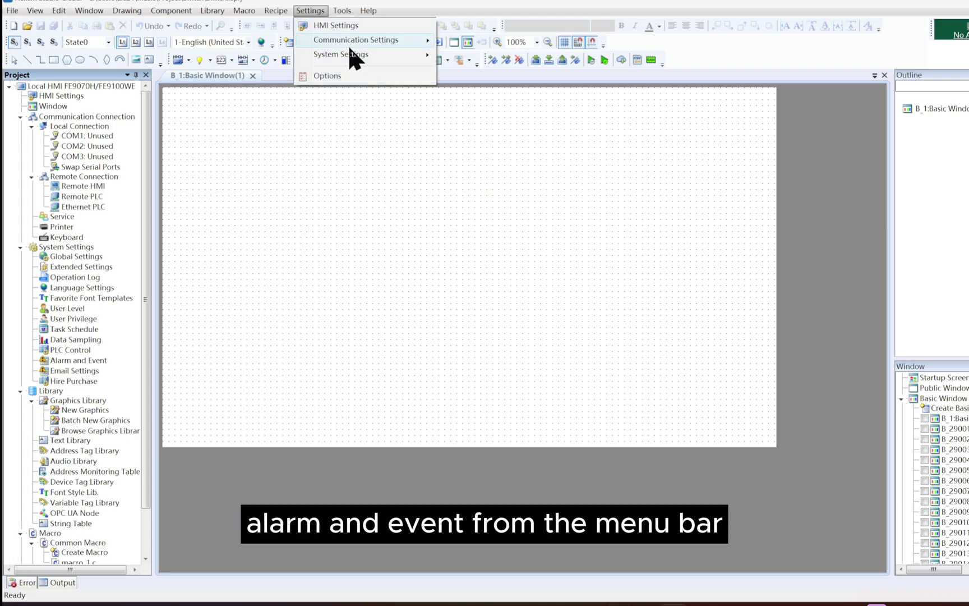
{"action": "mouse_move", "coordinate": [371, 56]}
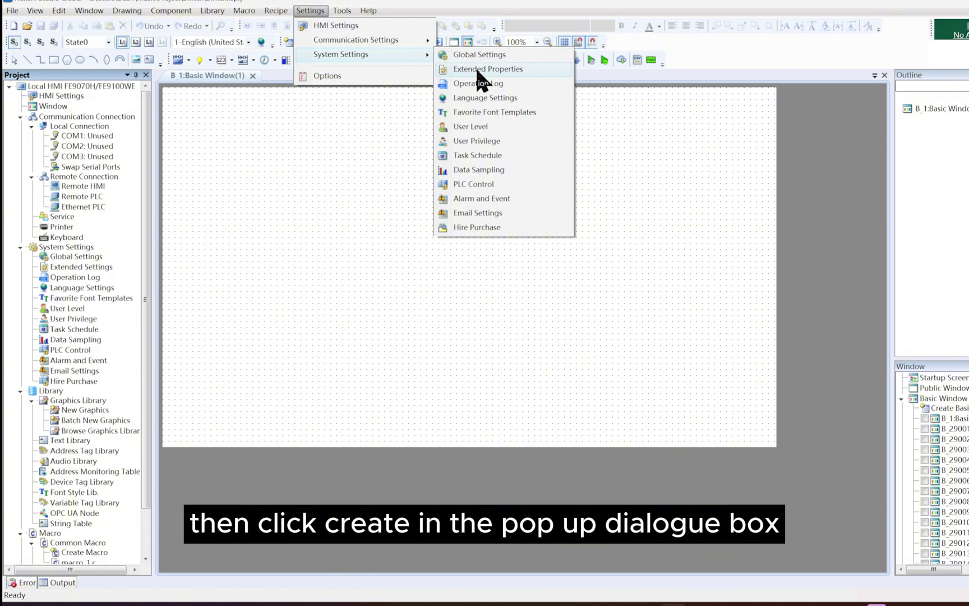
{"action": "left_click", "coordinate": [537, 199]}
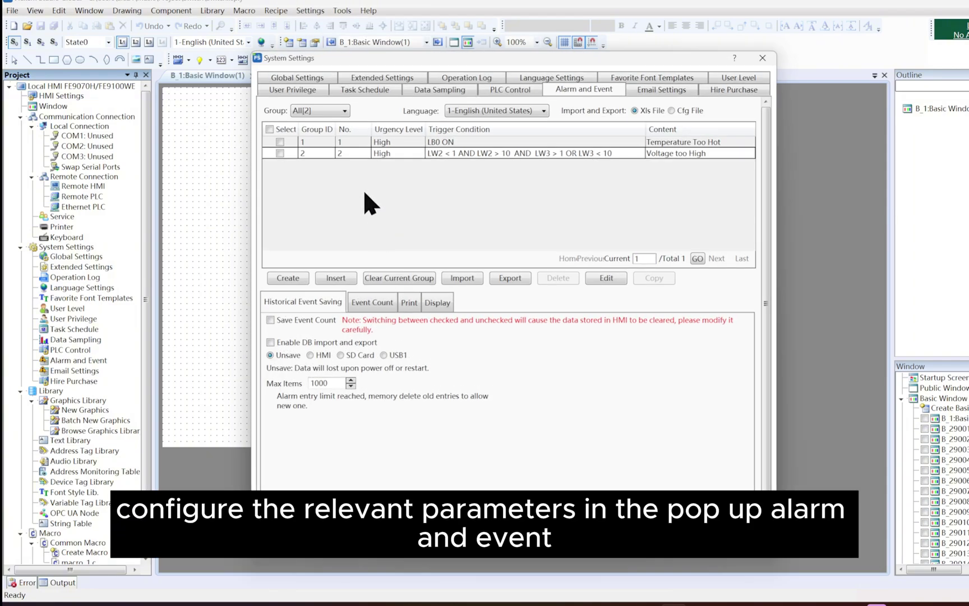
{"action": "left_click", "coordinate": [307, 277]}
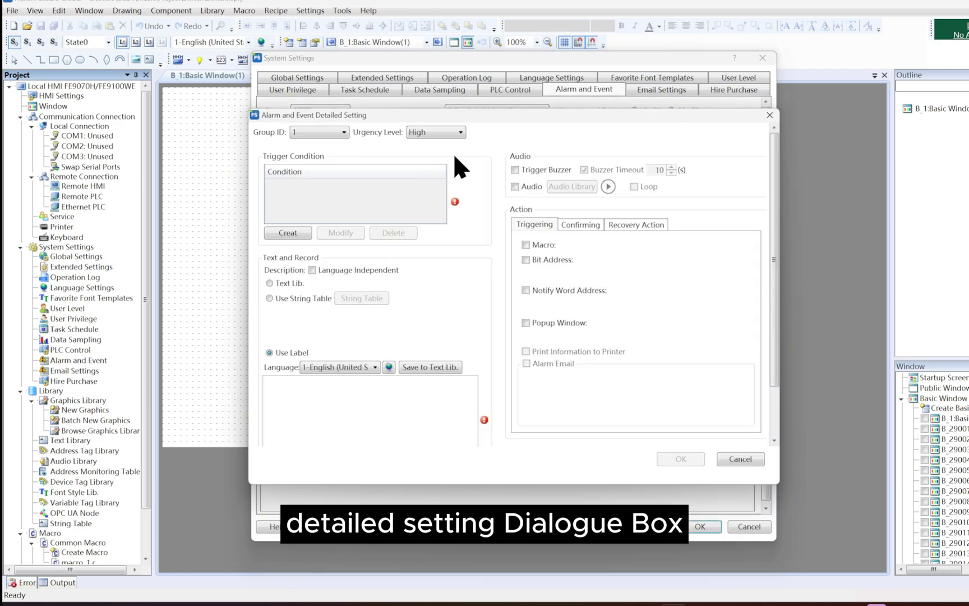
Check the group ID and urgency level choices for the new alarm, keeping group 1 and High
{"action": "left_click", "coordinate": [343, 132]}
{"action": "left_click_drag", "start_coordinate": [349, 144], "coordinate": [382, 154]}
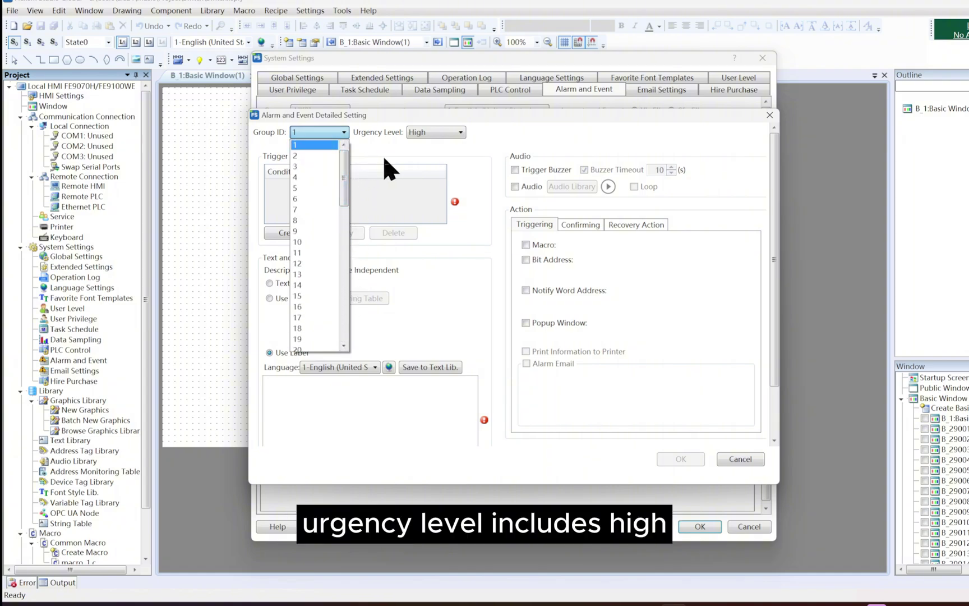
{"action": "left_click", "coordinate": [386, 153]}
{"action": "left_click", "coordinate": [458, 133]}
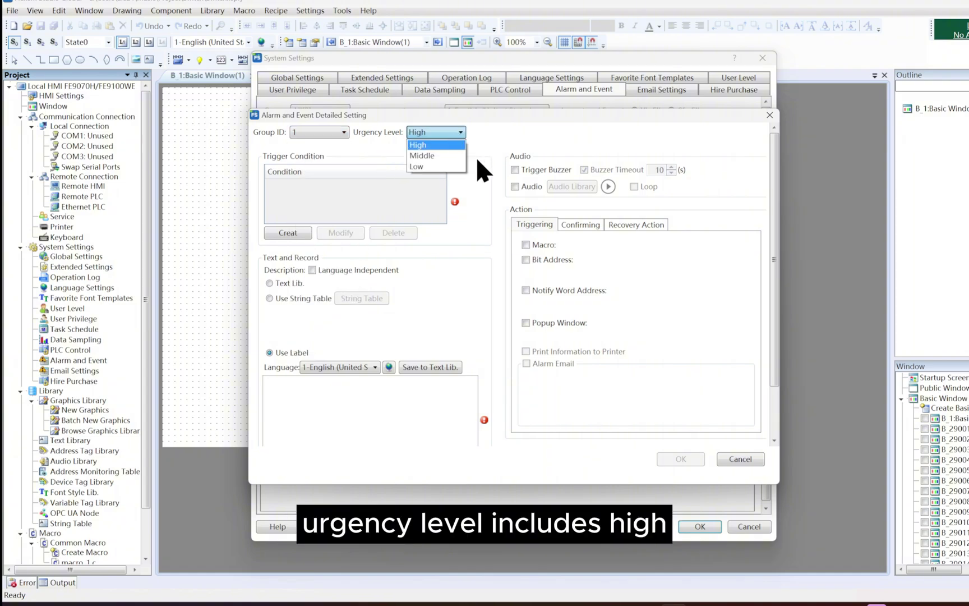
{"action": "left_click", "coordinate": [477, 180]}
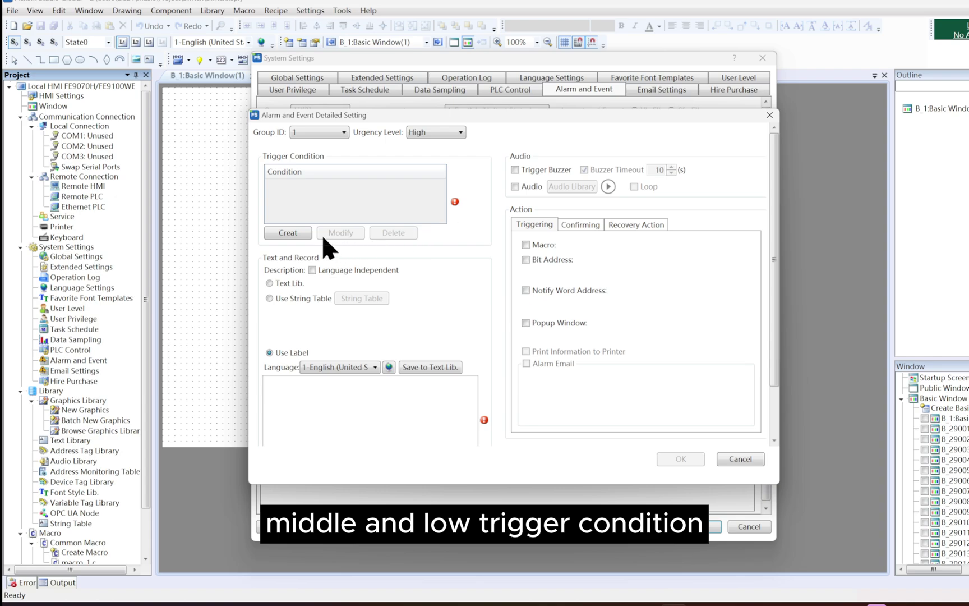
Add a bit register trigger condition to the alarm using local address LB0 with the condition ON
{"action": "left_click", "coordinate": [302, 233]}
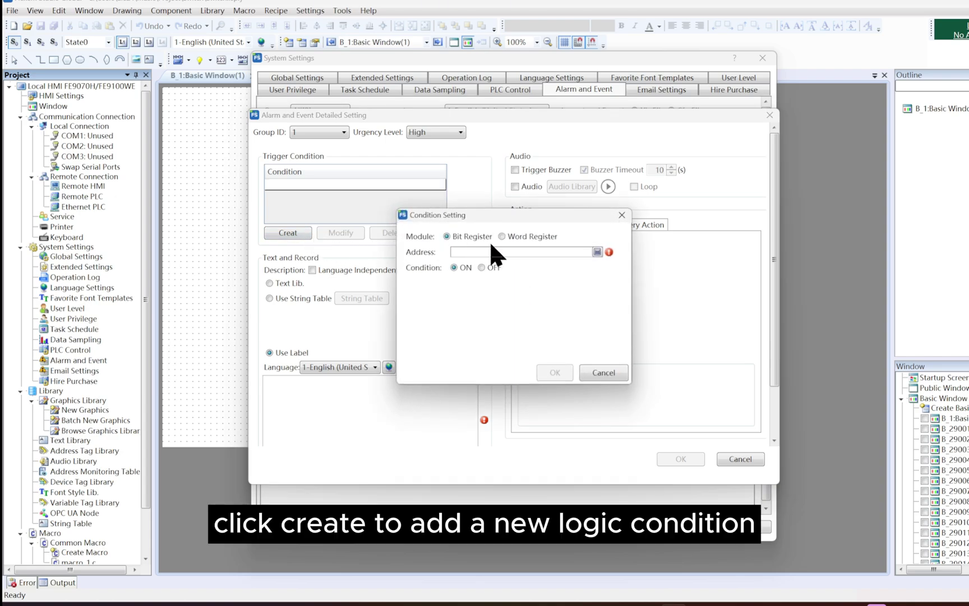
{"action": "left_click", "coordinate": [597, 252]}
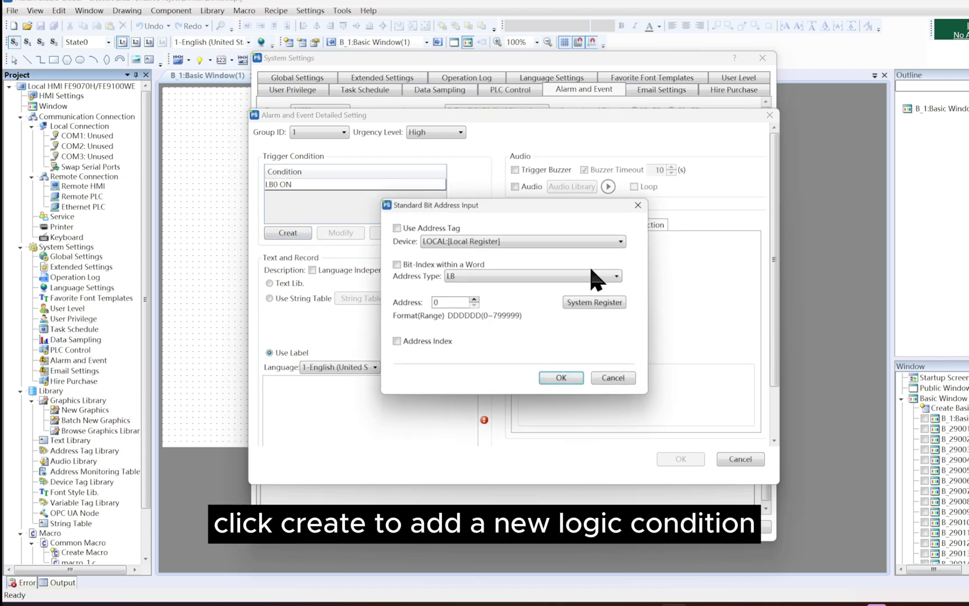
{"action": "left_click", "coordinate": [568, 374]}
{"action": "left_click", "coordinate": [482, 267]}
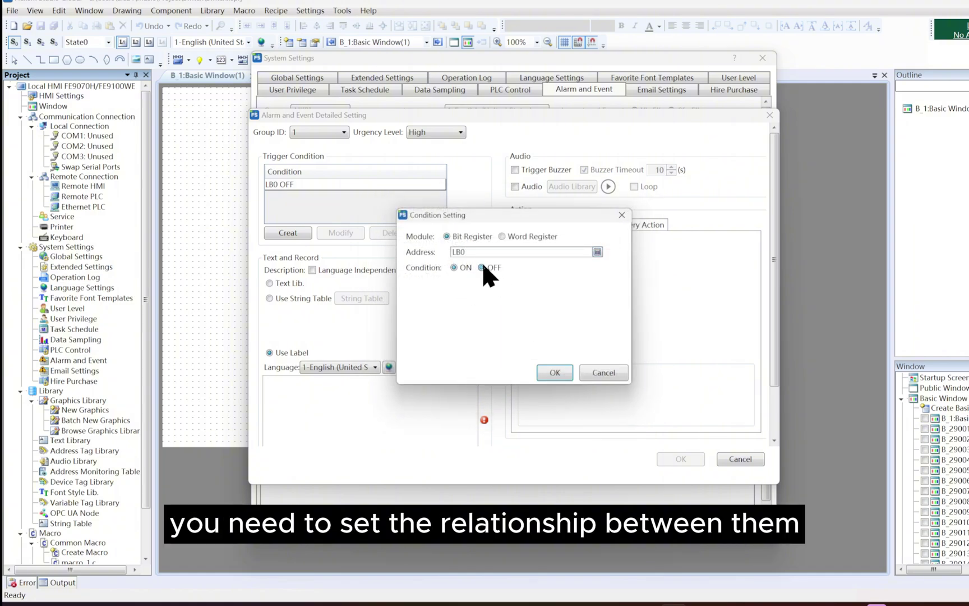
{"action": "left_click", "coordinate": [462, 268]}
{"action": "left_click", "coordinate": [554, 372]}
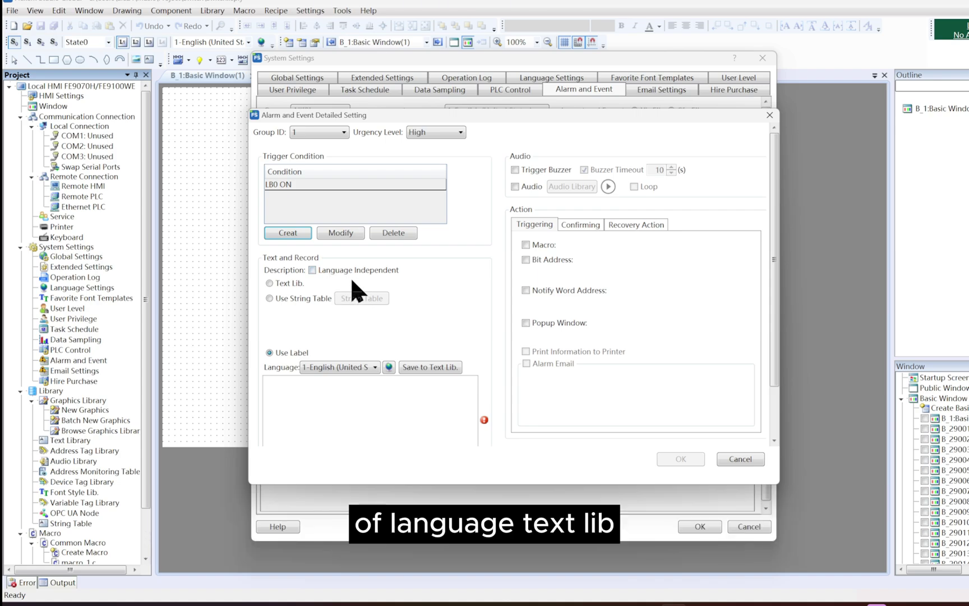
Set the alarm description to use the text library entry Green
{"action": "left_click", "coordinate": [300, 284]}
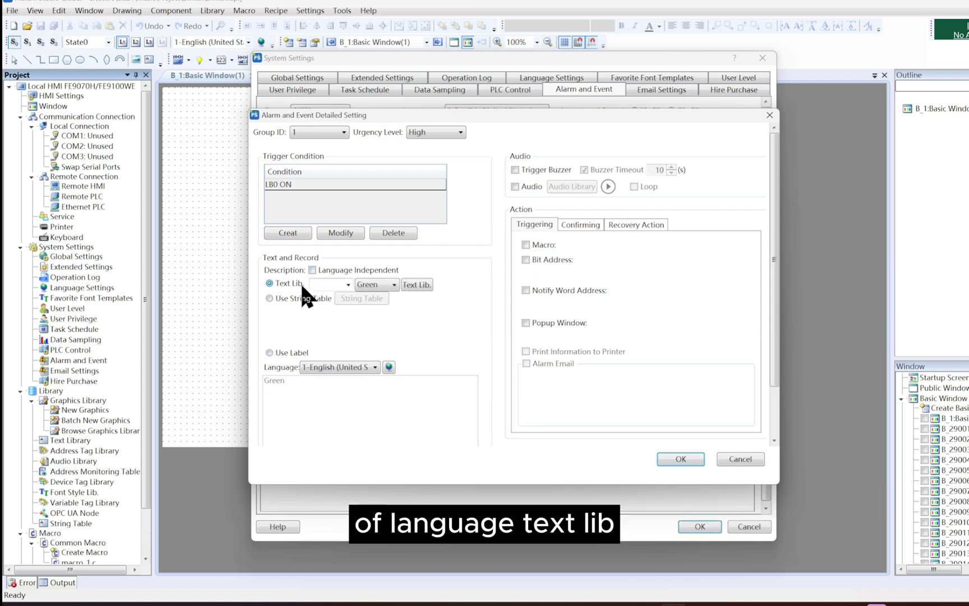
{"action": "left_click", "coordinate": [394, 285]}
{"action": "left_click", "coordinate": [394, 287]}
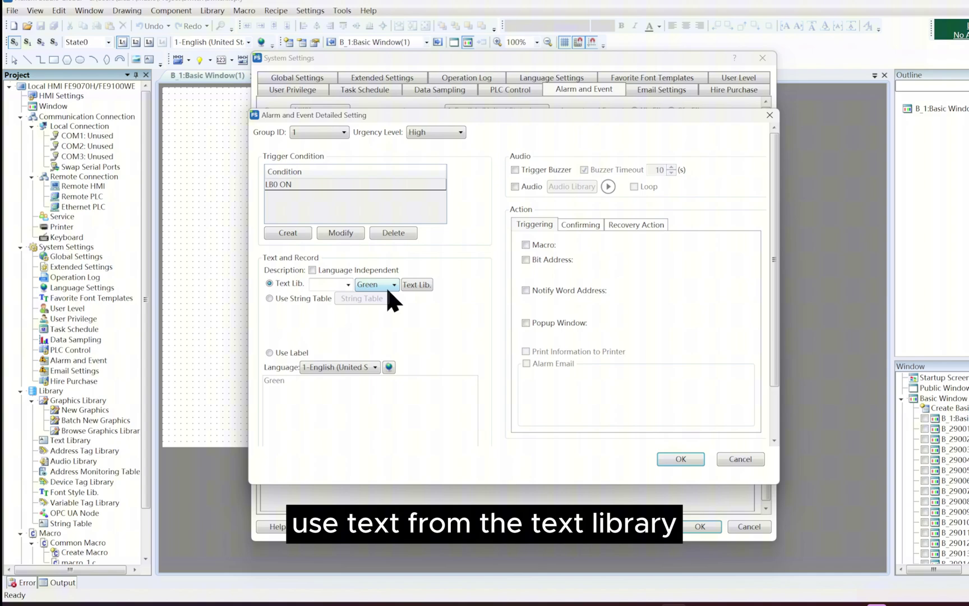
Try the string table as the alarm's description source and begin creating a new string table
{"action": "left_click", "coordinate": [317, 300]}
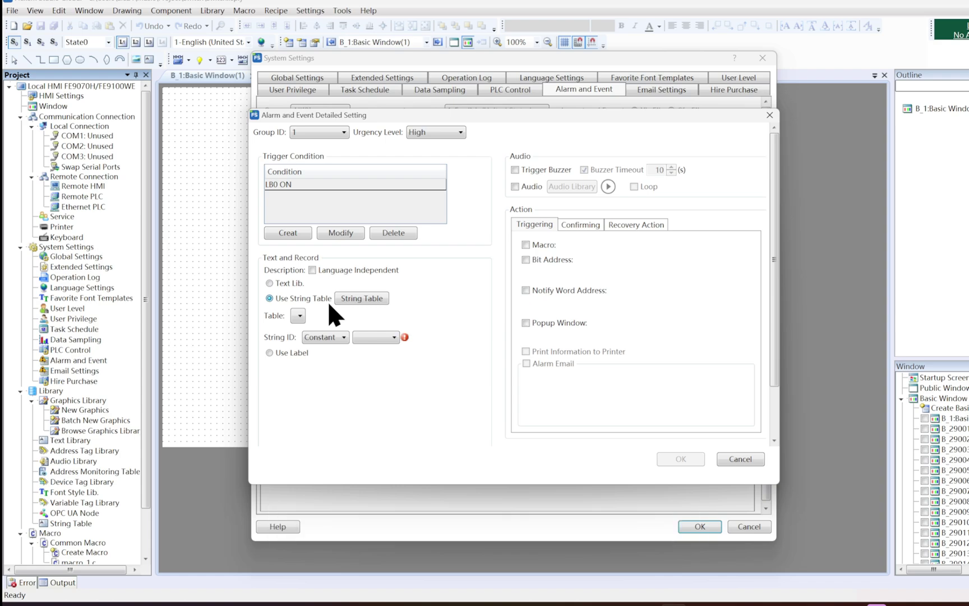
{"action": "left_click", "coordinate": [386, 300]}
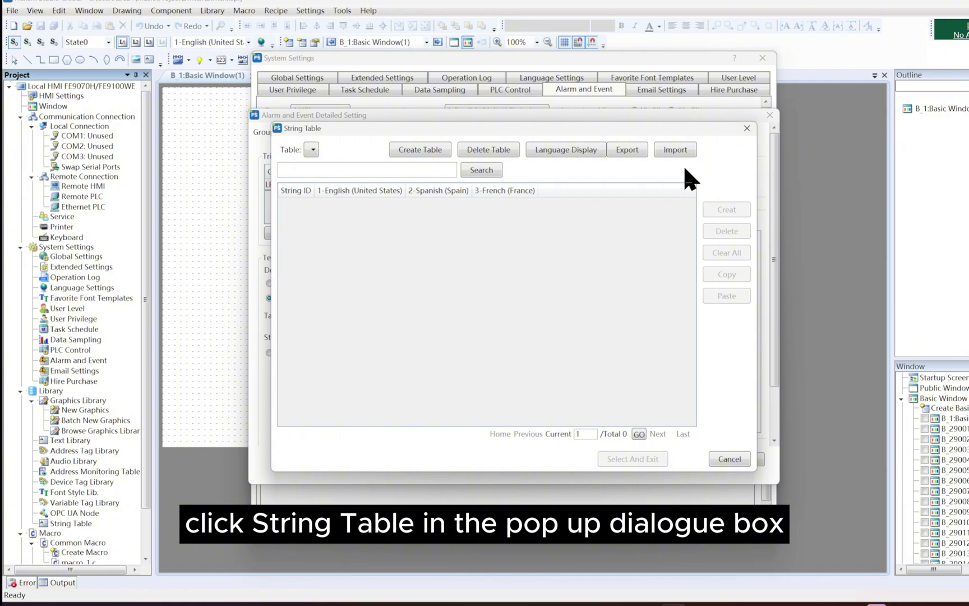
{"action": "left_click", "coordinate": [434, 152]}
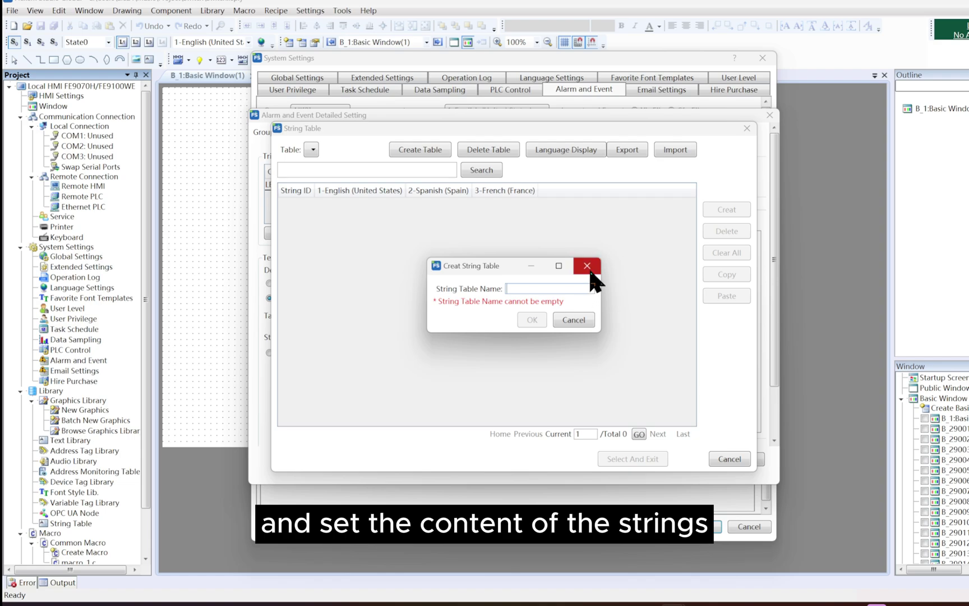
{"action": "left_click", "coordinate": [578, 319]}
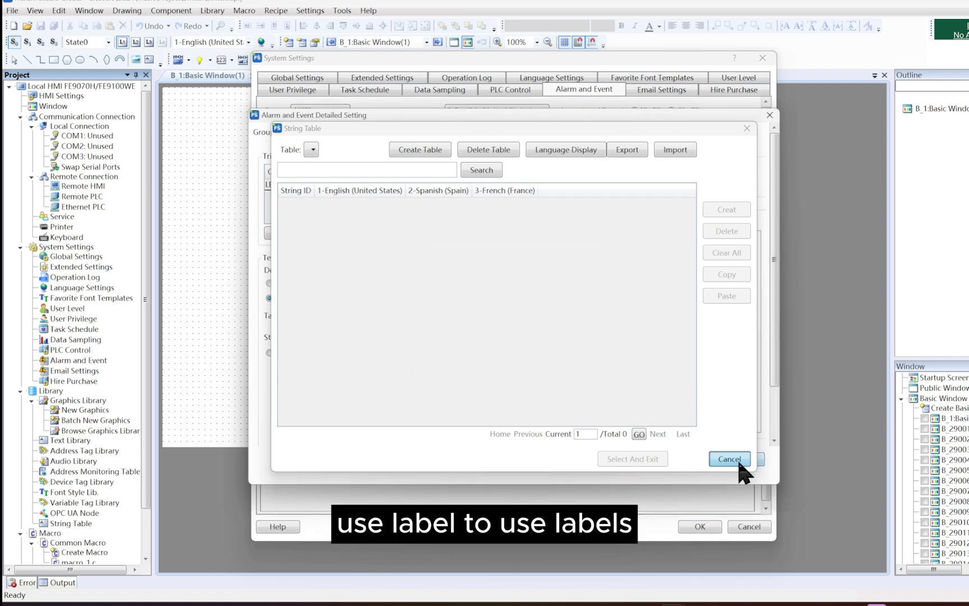
{"action": "left_click", "coordinate": [736, 458]}
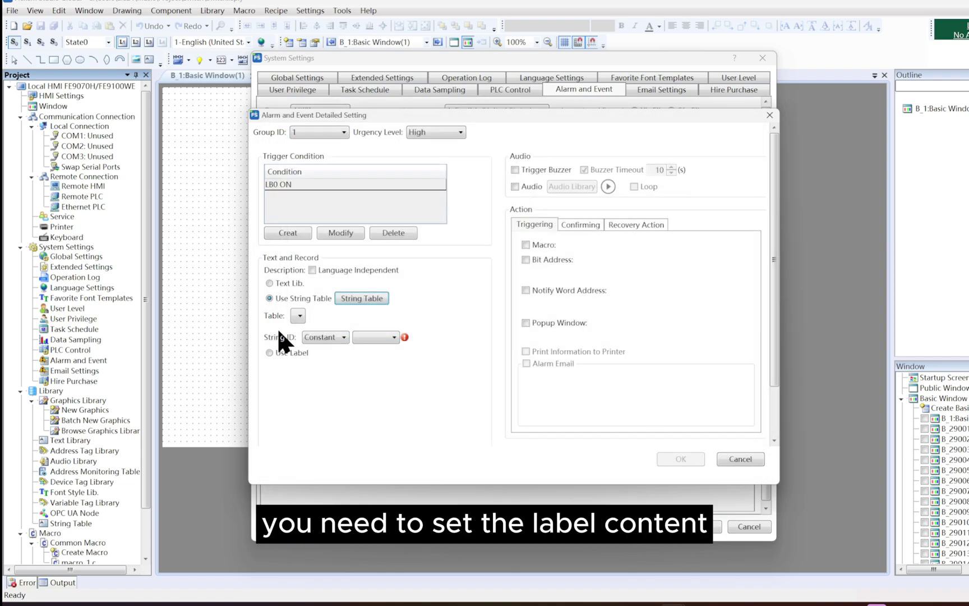
Switch the alarm description to a label and examine the label text options
{"action": "left_click", "coordinate": [270, 352]}
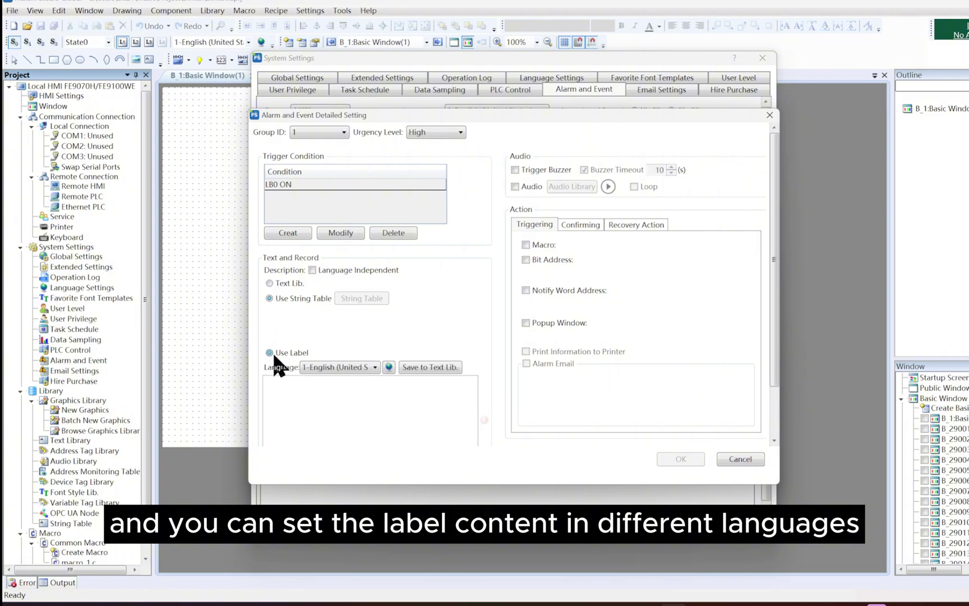
{"action": "scroll", "coordinate": [387, 373], "scroll_direction": "down", "scroll_amount": 3}
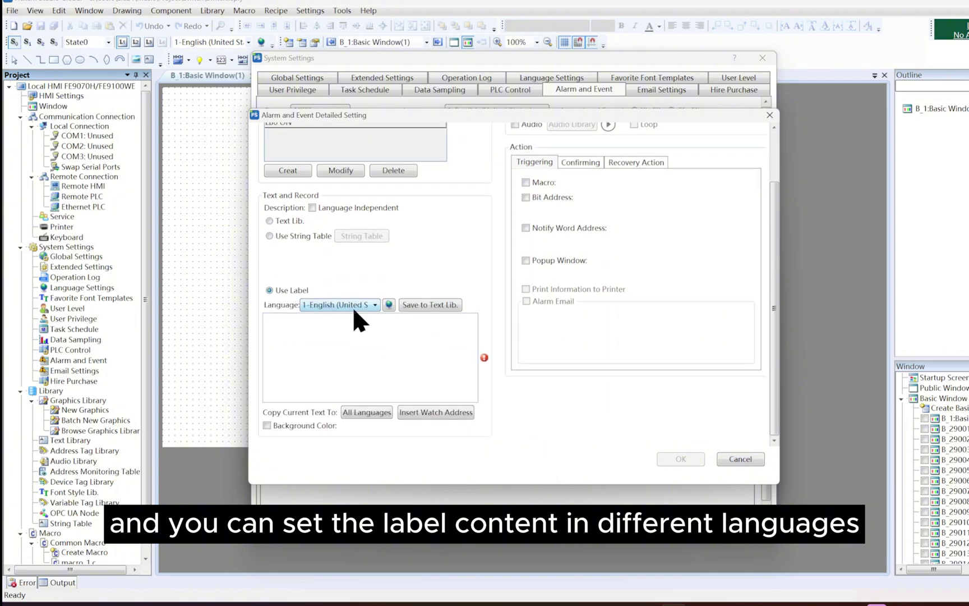
{"action": "scroll", "coordinate": [448, 295], "scroll_direction": "up", "scroll_amount": 3}
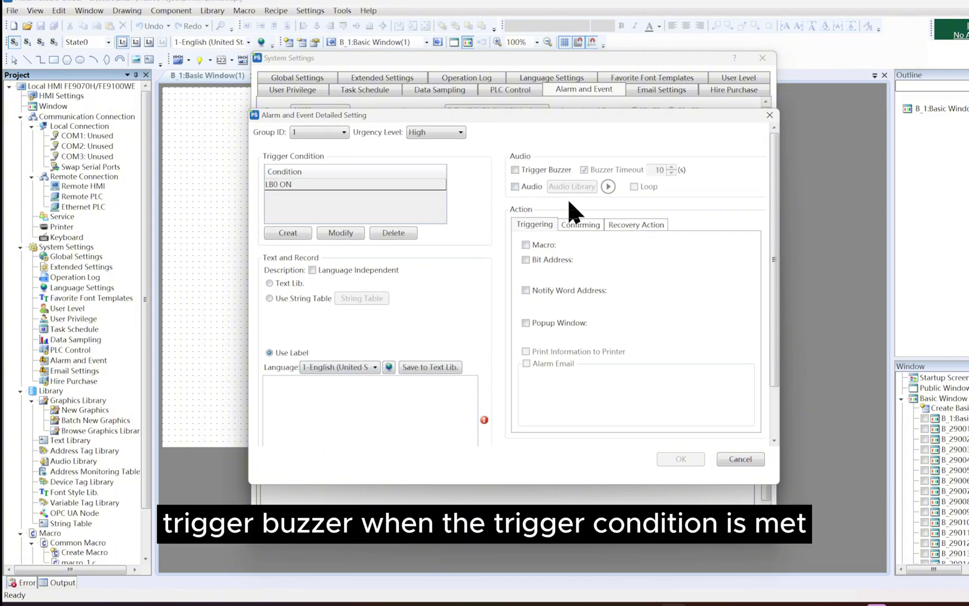
Enable the trigger buzzer for the alarm and use the text library entry Green as its description
{"action": "left_click", "coordinate": [541, 172]}
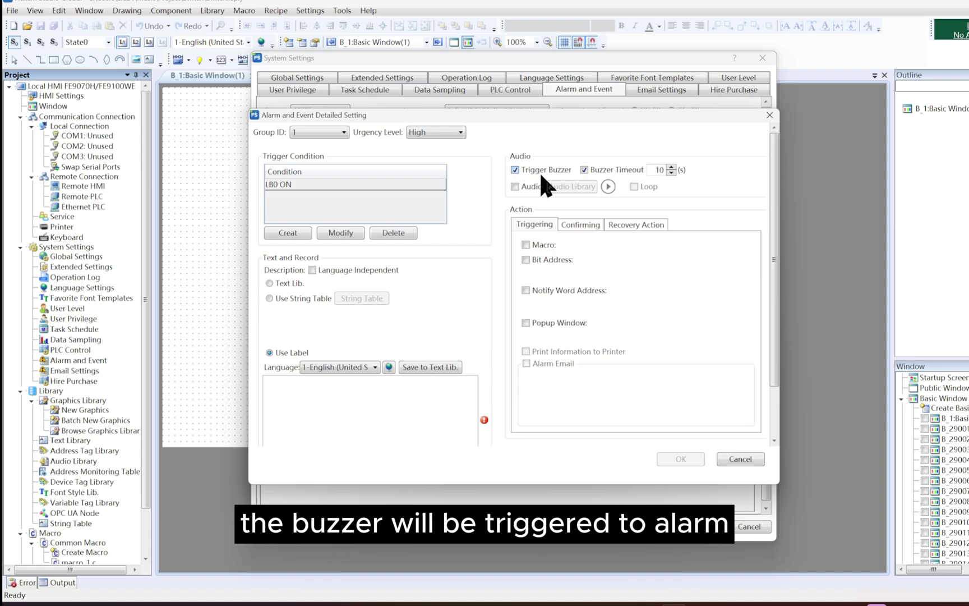
{"action": "left_click", "coordinate": [289, 284]}
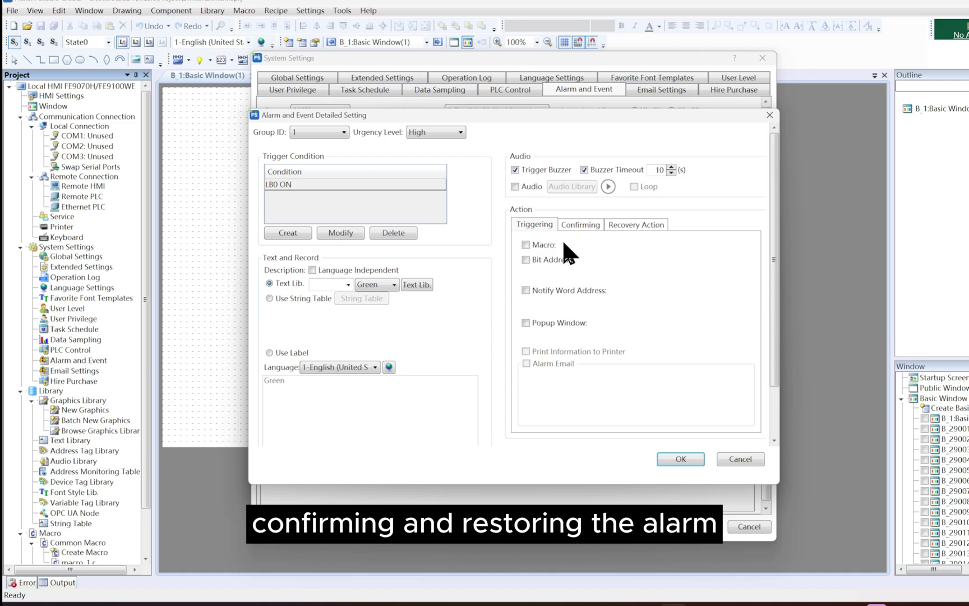
Enable the Macro, Bit Address, Notify Word Address and Popup Window actions for triggering the alarm
{"action": "left_click", "coordinate": [548, 245]}
{"action": "left_click", "coordinate": [556, 259]}
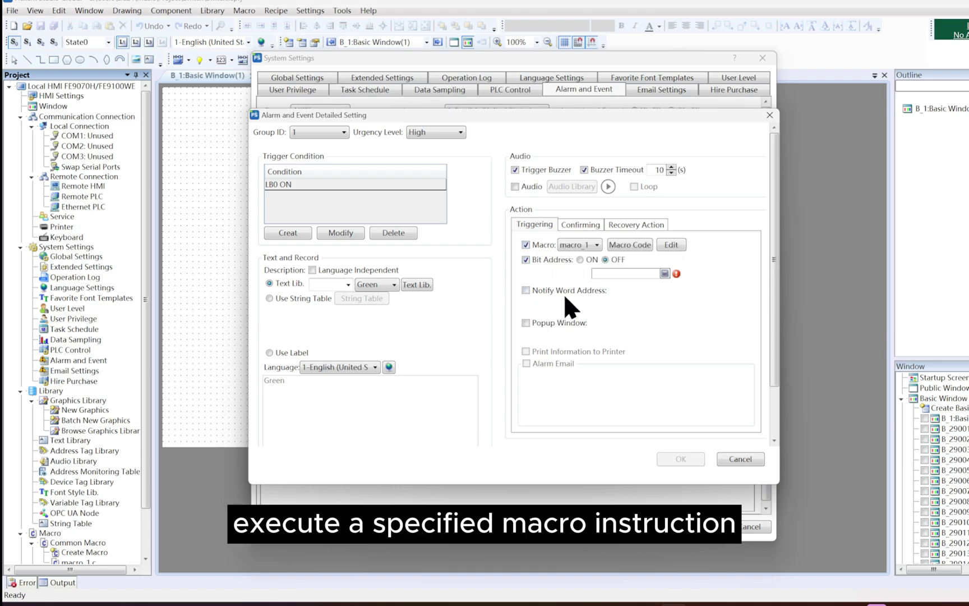
{"action": "left_click", "coordinate": [576, 286]}
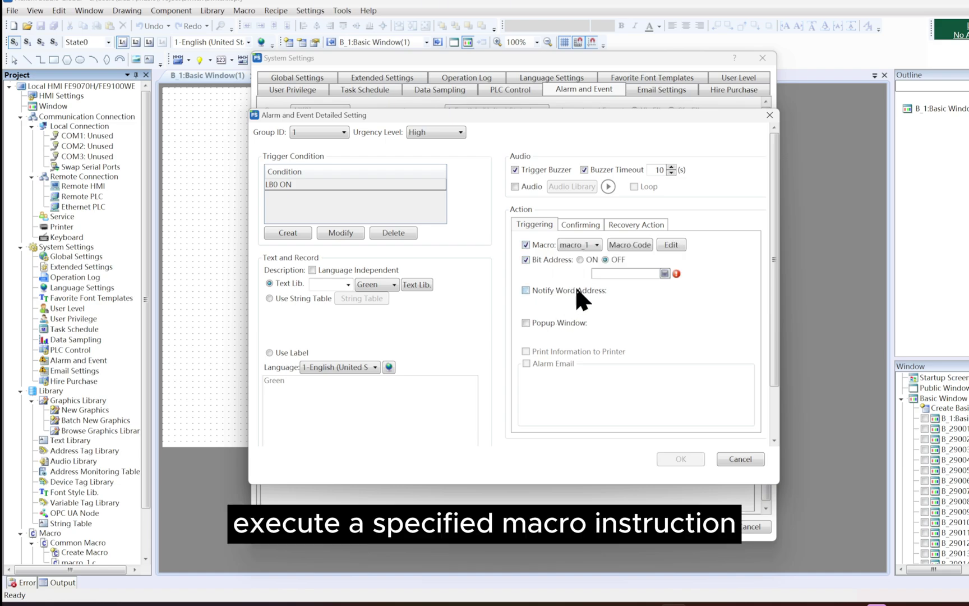
{"action": "left_click", "coordinate": [554, 323]}
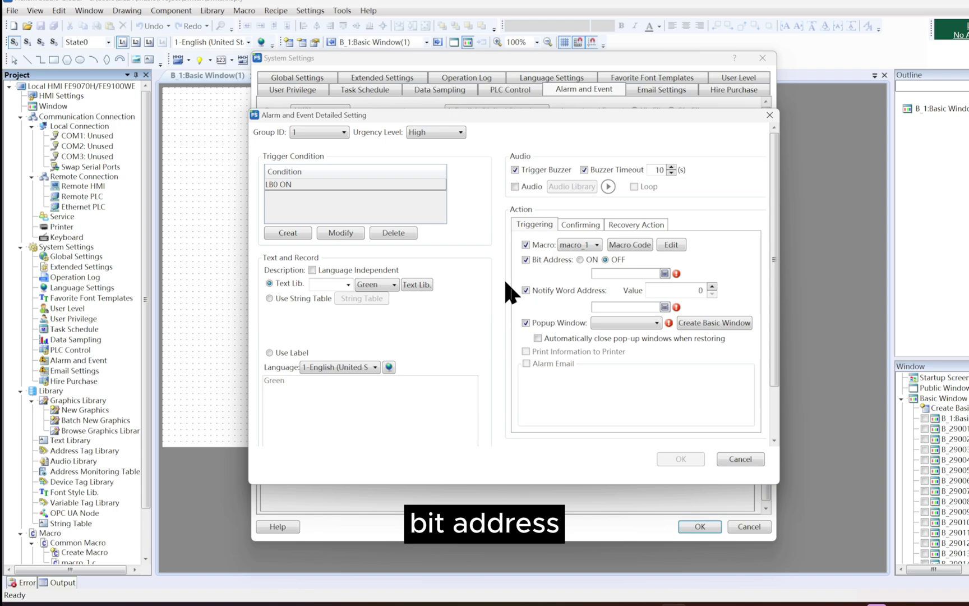
Set the triggering action's bit address to LB1 and its notify word address to LW1
{"action": "left_click", "coordinate": [663, 273]}
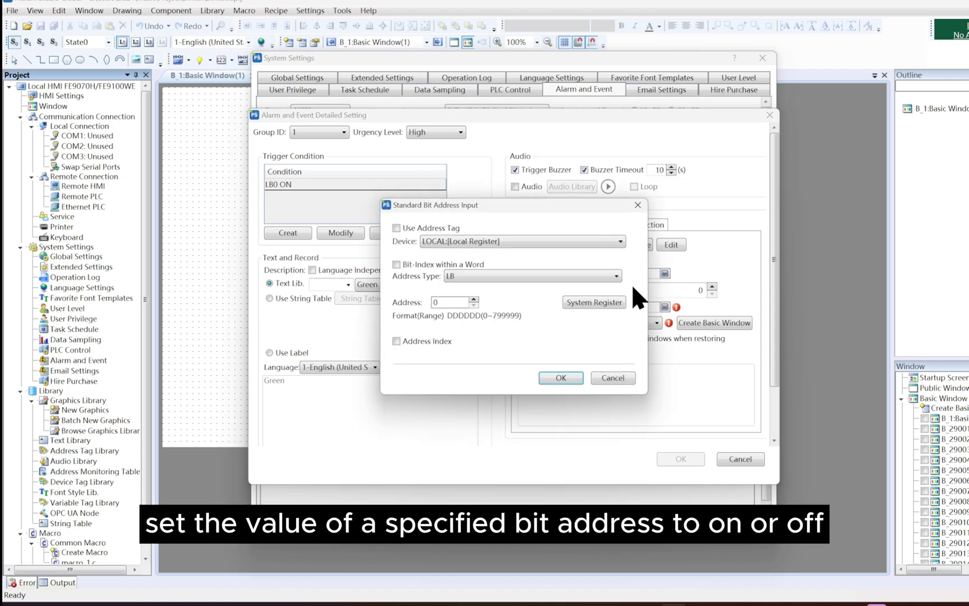
{"action": "left_click", "coordinate": [476, 300]}
{"action": "left_click", "coordinate": [561, 377]}
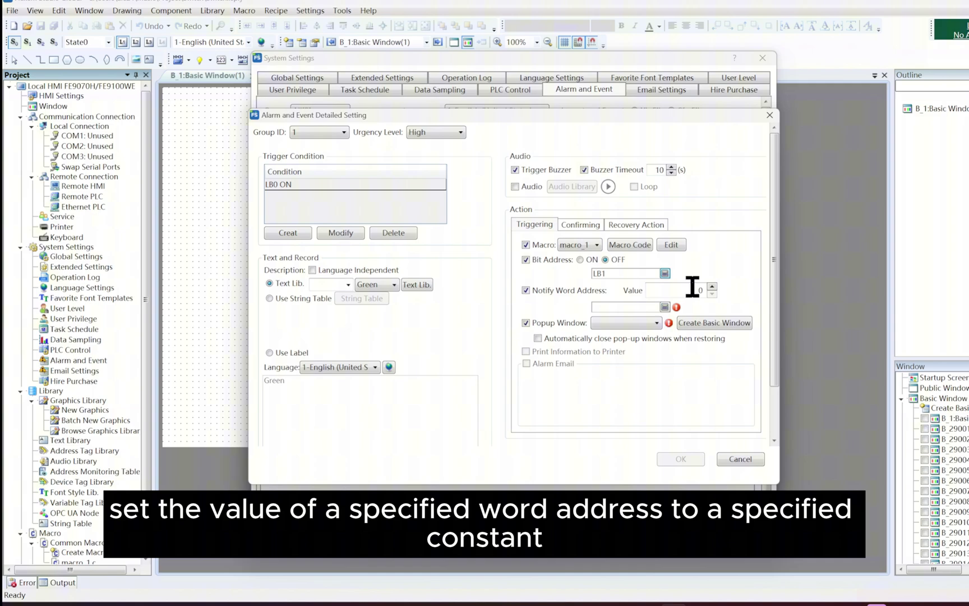
{"action": "left_click", "coordinate": [663, 306]}
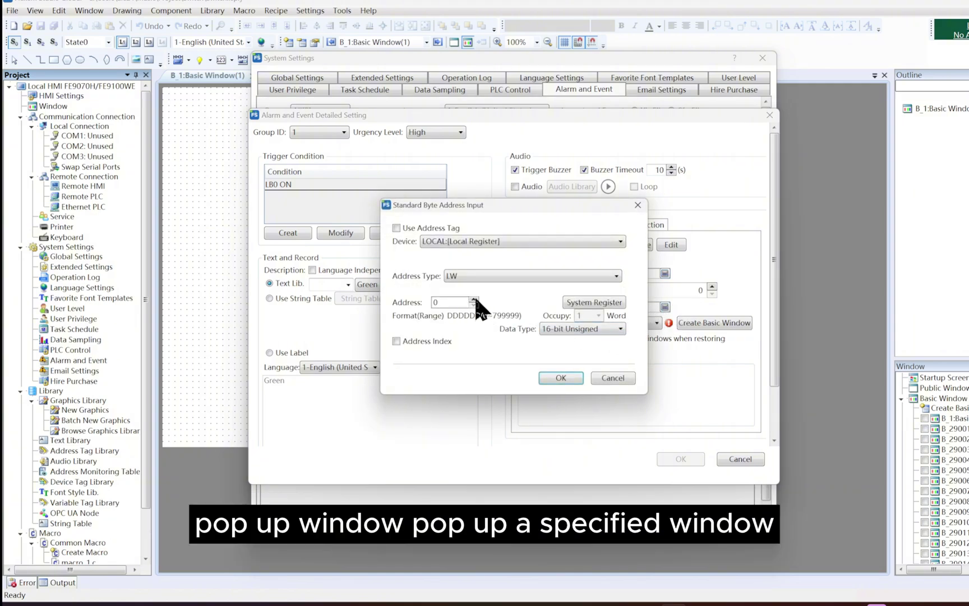
{"action": "left_click", "coordinate": [475, 300]}
{"action": "left_click", "coordinate": [561, 377]}
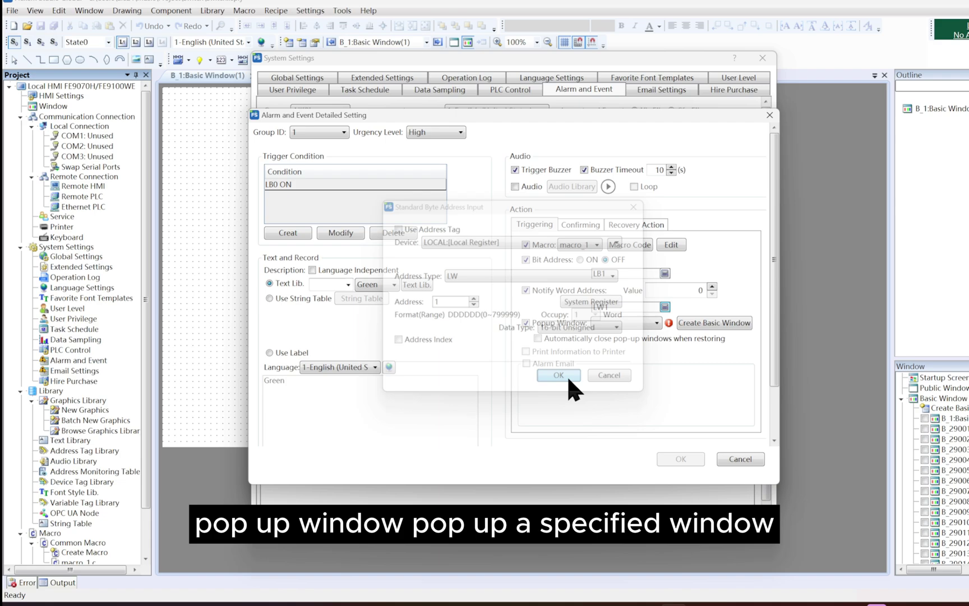
Choose B_29005:Change password as the window that pops up when the alarm triggers
{"action": "left_click", "coordinate": [655, 323]}
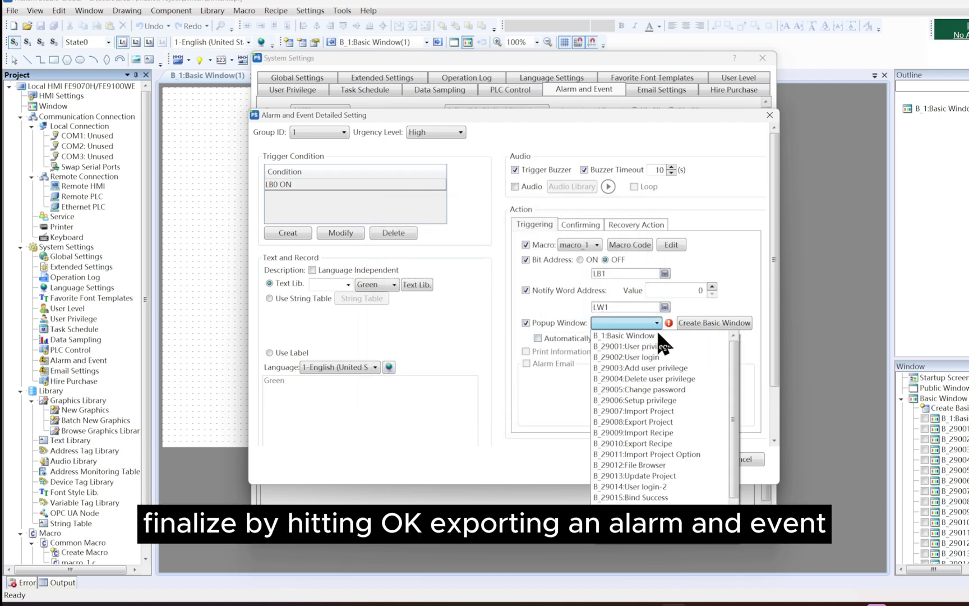
{"action": "scroll", "coordinate": [690, 346], "scroll_direction": "down", "scroll_amount": 1}
{"action": "left_click", "coordinate": [688, 347]}
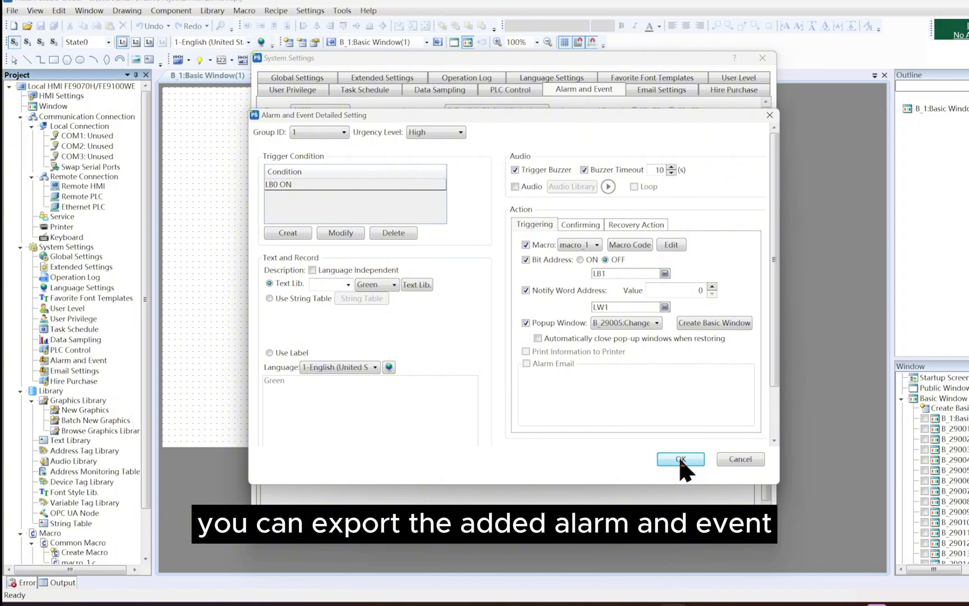
Review the Confirming and Recovery Action settings, and save the new alarm to the list
{"action": "left_click", "coordinate": [590, 224]}
{"action": "left_click", "coordinate": [650, 224]}
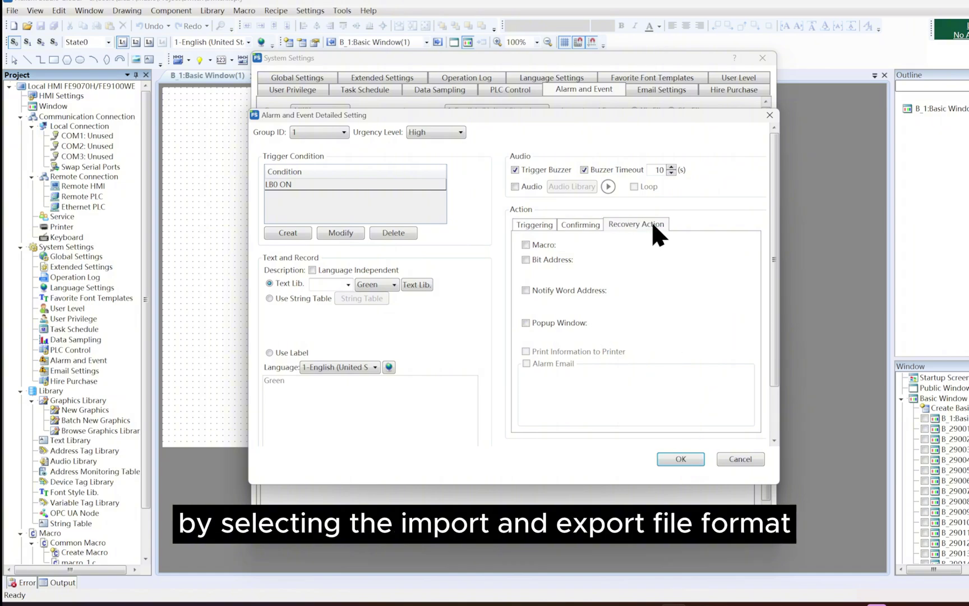
{"action": "left_click", "coordinate": [681, 459]}
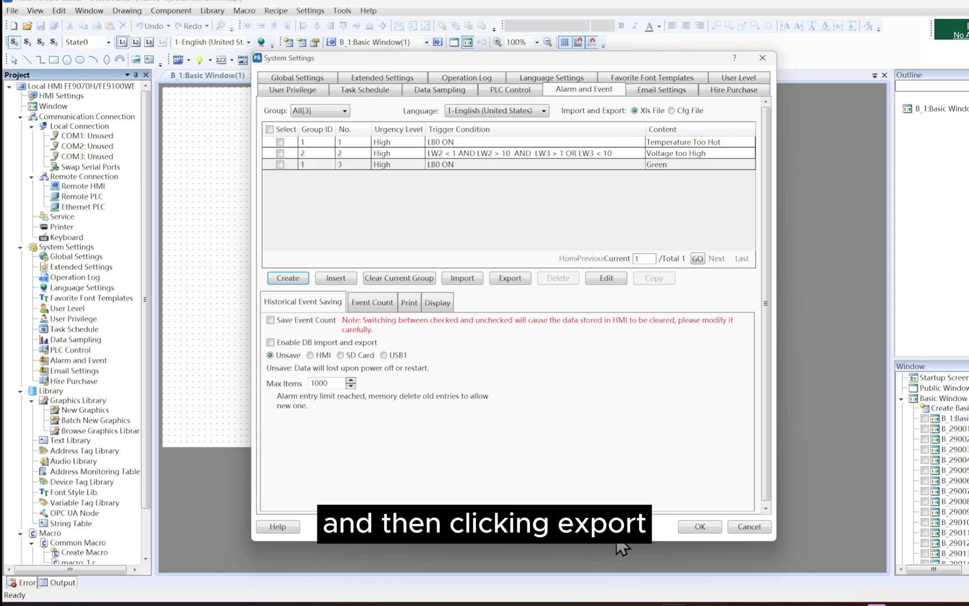
View the alarm list's import and export file dialogs, closing each one without choosing or saving a file
{"action": "left_click", "coordinate": [480, 276]}
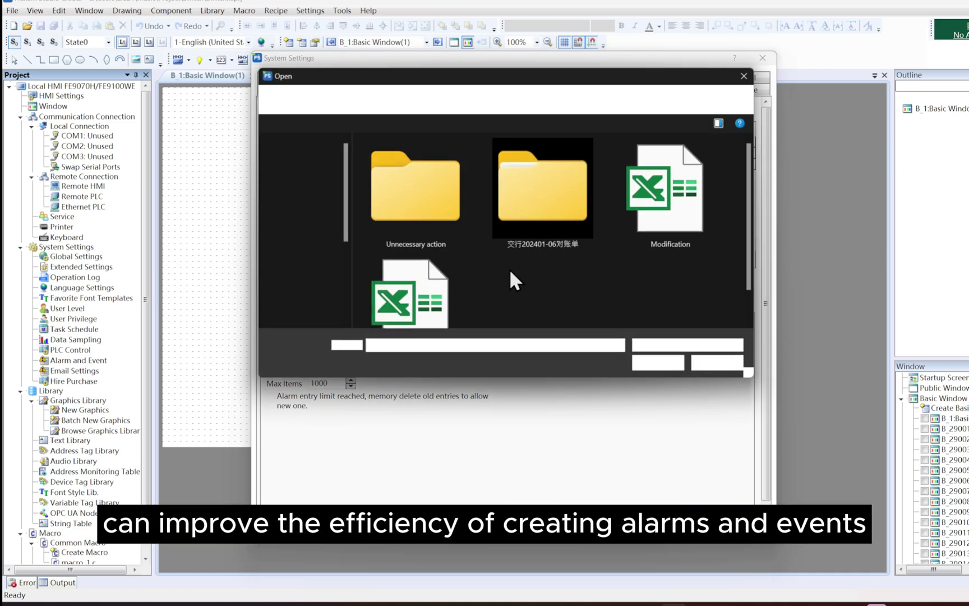
{"action": "left_click", "coordinate": [743, 75]}
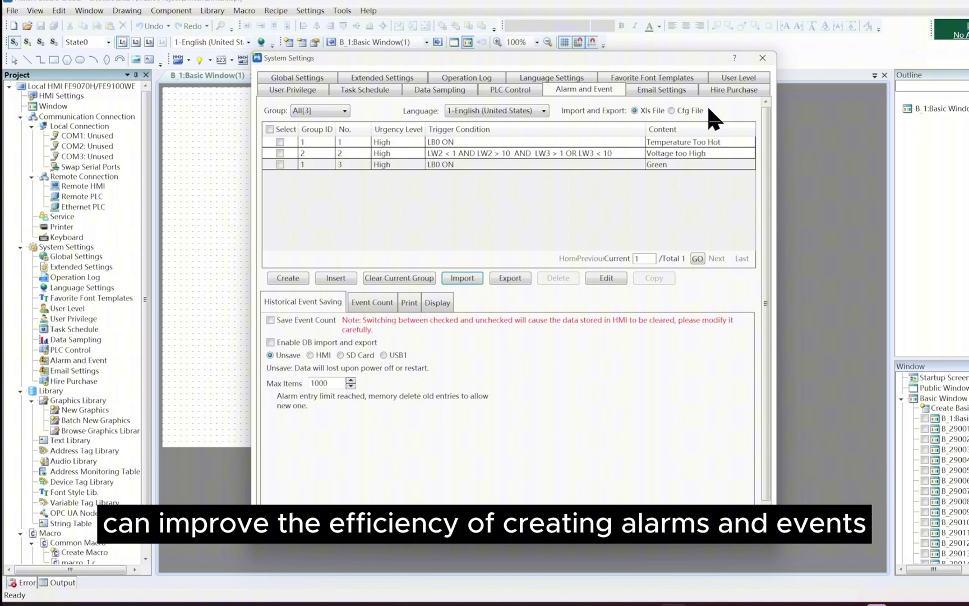
{"action": "left_click", "coordinate": [510, 277]}
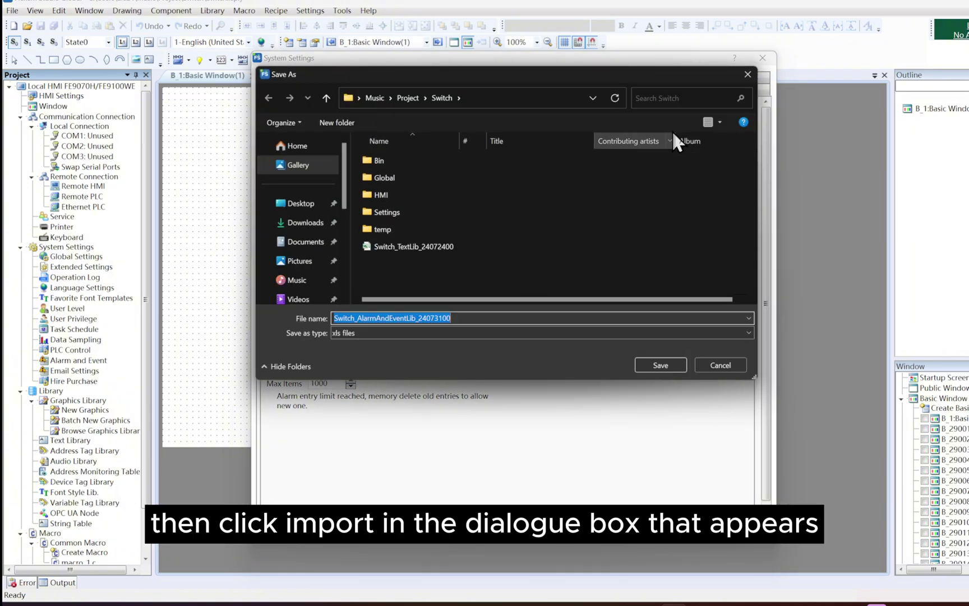
{"action": "left_click", "coordinate": [744, 75]}
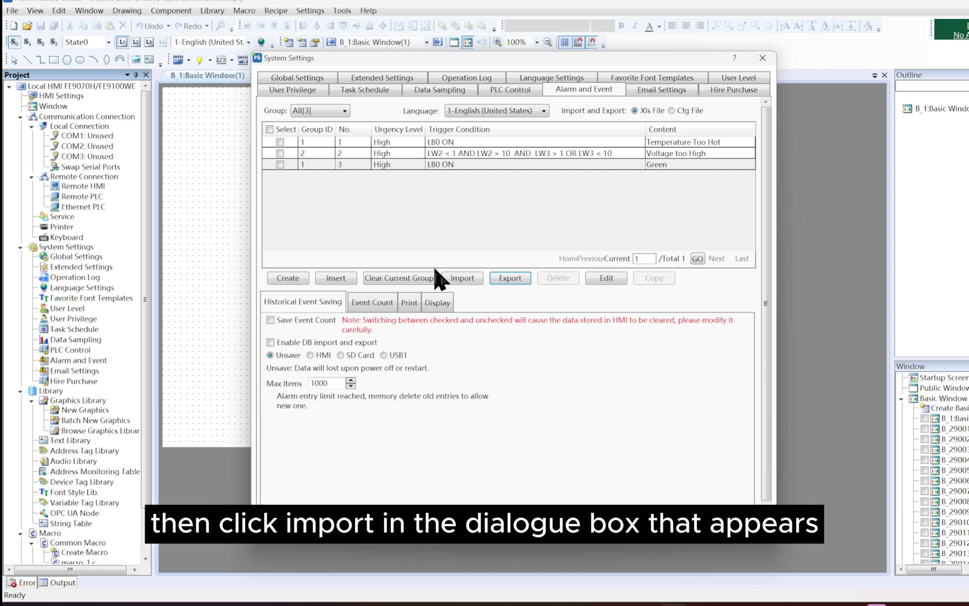
{"action": "left_click", "coordinate": [462, 277]}
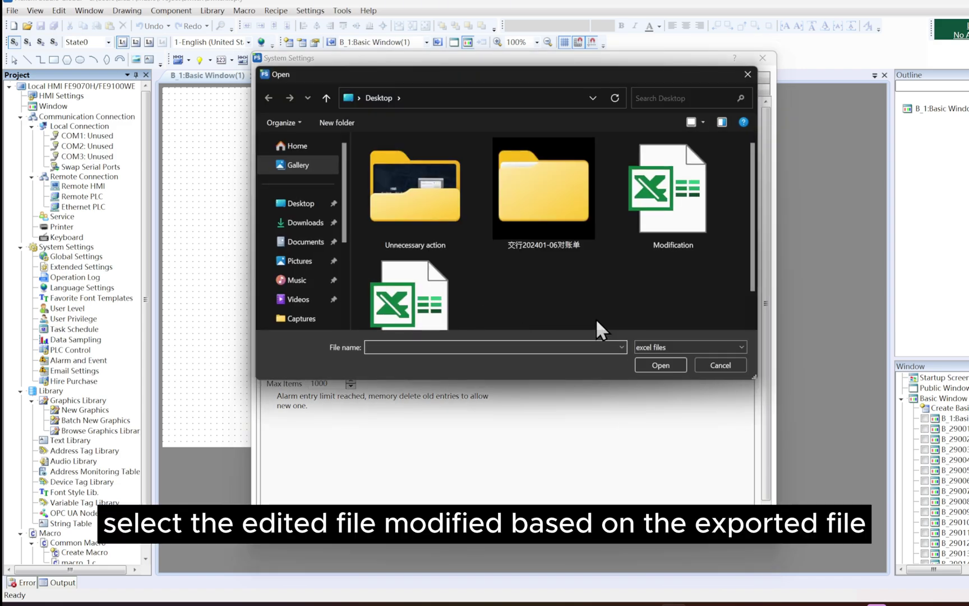
{"action": "scroll", "coordinate": [596, 318], "scroll_direction": "down", "scroll_amount": 1}
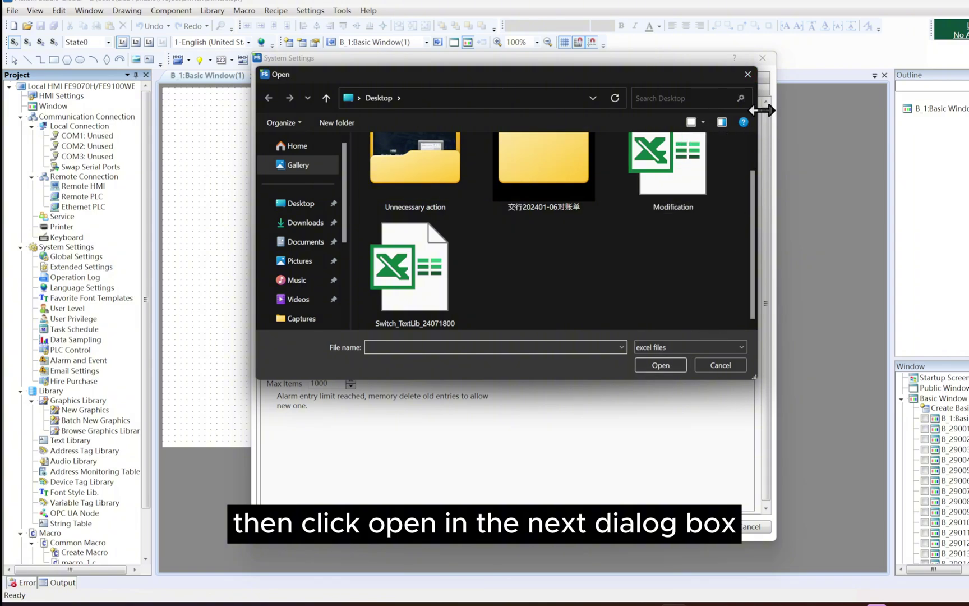
{"action": "left_click", "coordinate": [749, 76]}
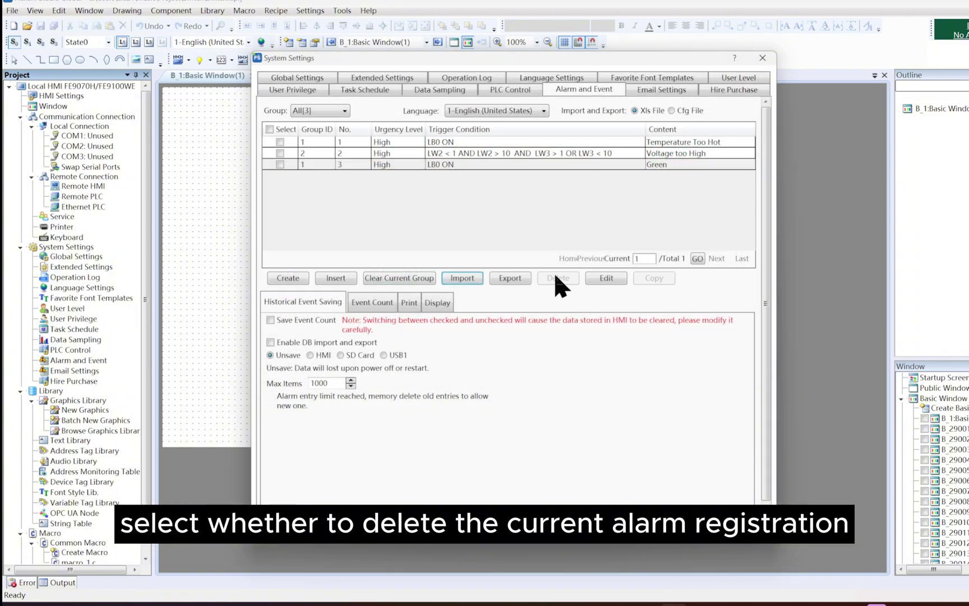
Confirm the system settings and reopen the Alarm and Event settings
{"action": "left_click", "coordinate": [564, 155]}
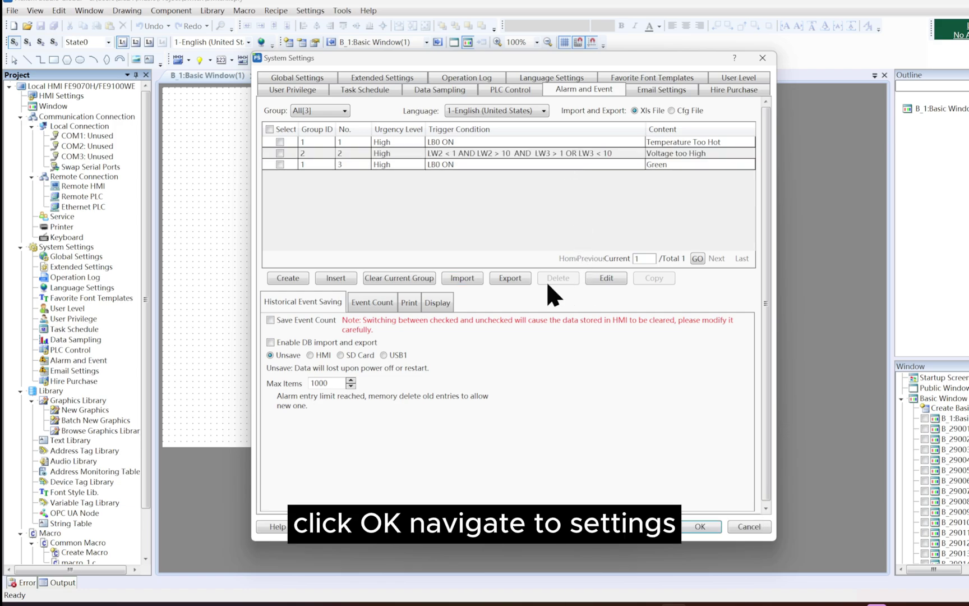
{"action": "left_click", "coordinate": [696, 525]}
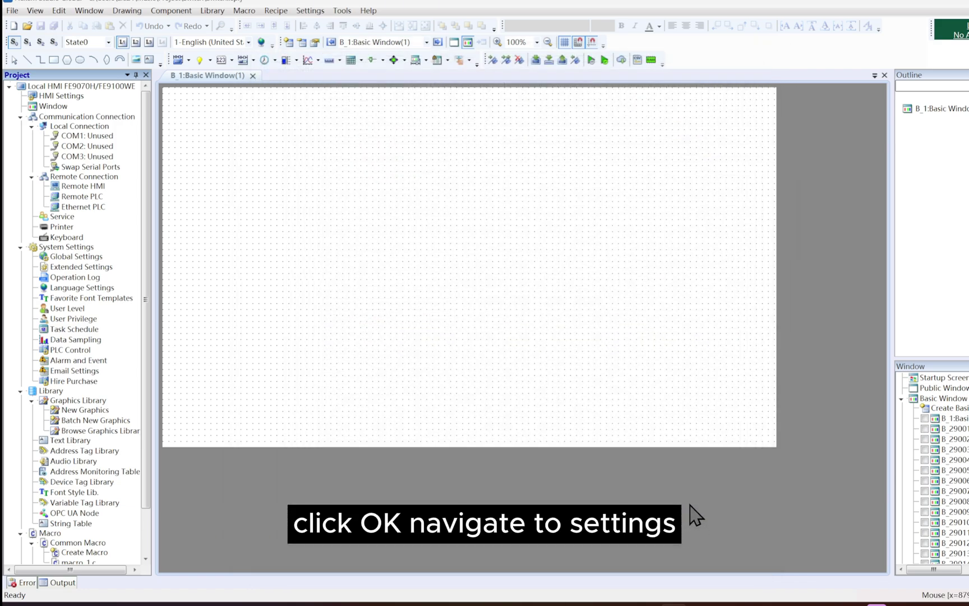
{"action": "left_click", "coordinate": [315, 11]}
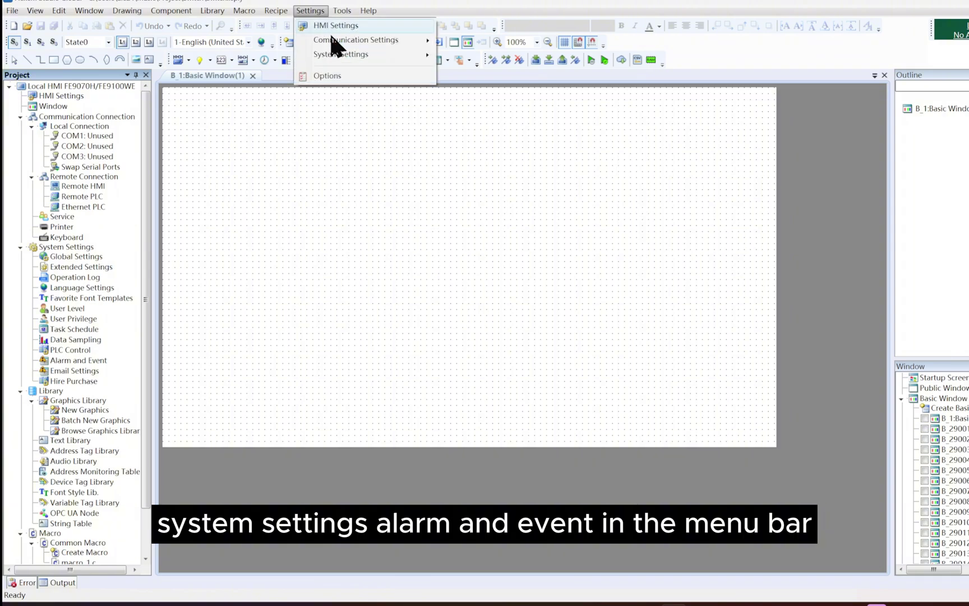
{"action": "mouse_move", "coordinate": [353, 53]}
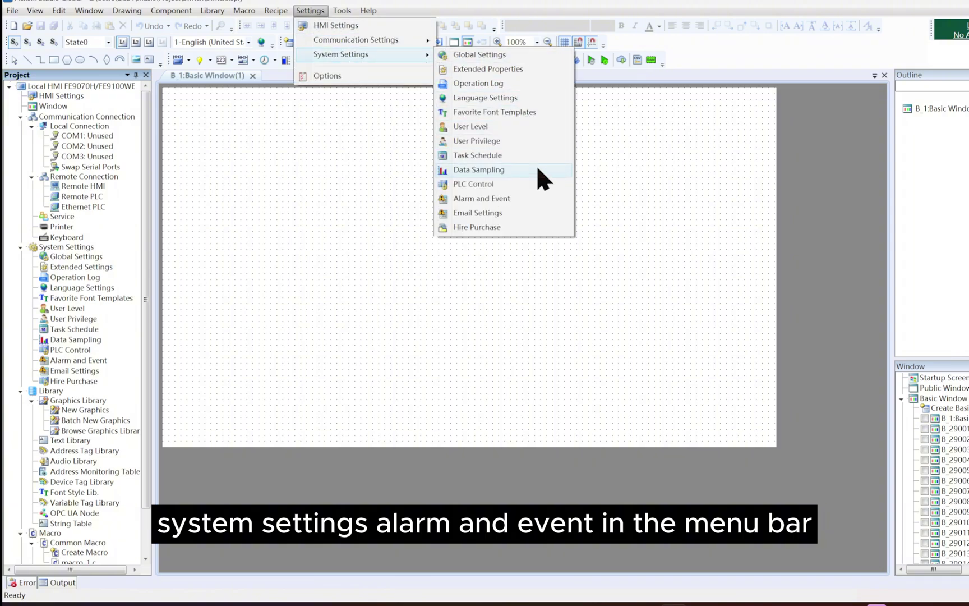
{"action": "left_click", "coordinate": [537, 199]}
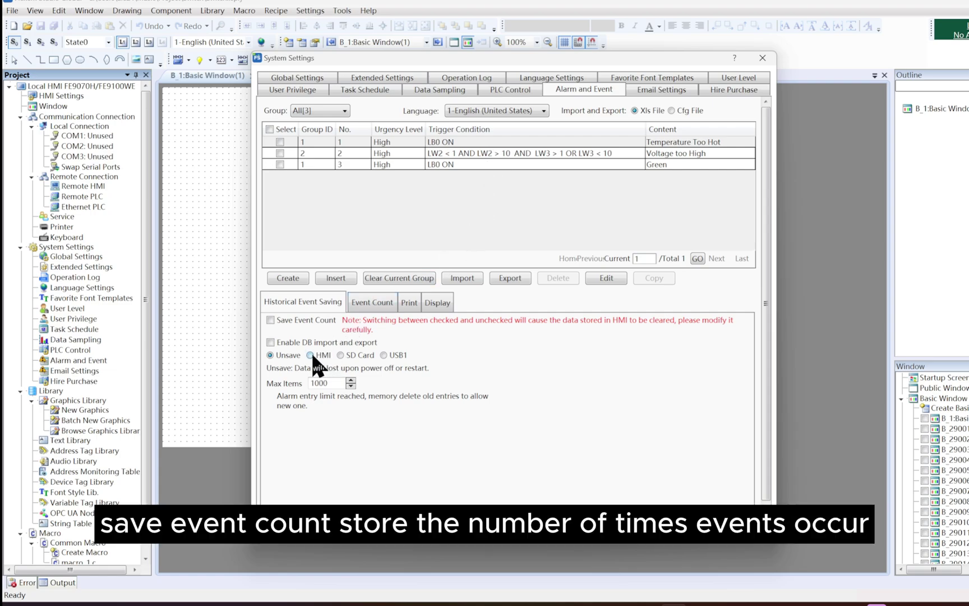
Enable Save Event Count and DB import and export, with both Export DB and Import DB turned on
{"action": "left_click", "coordinate": [324, 317]}
{"action": "left_click", "coordinate": [362, 342]}
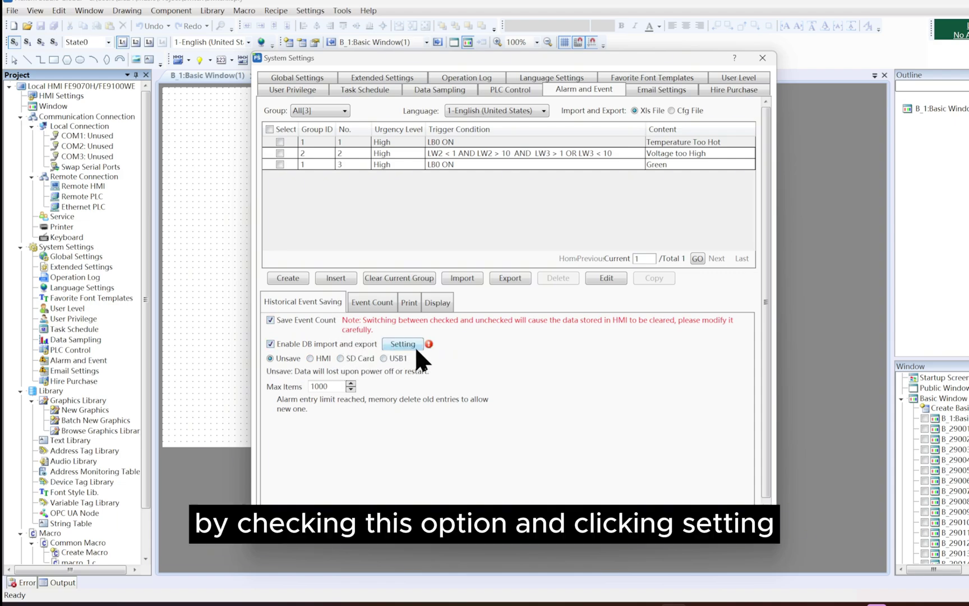
{"action": "left_click", "coordinate": [415, 344]}
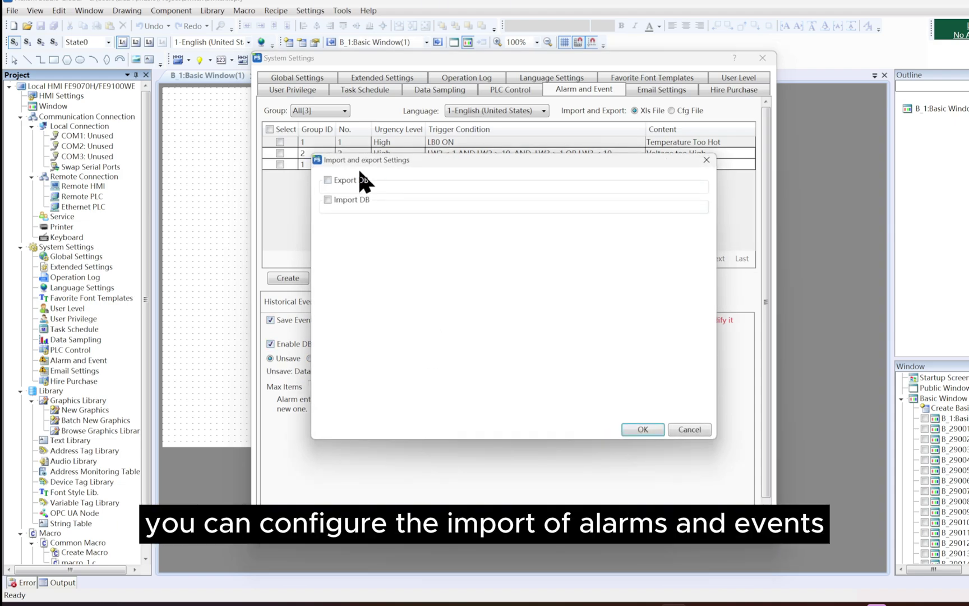
{"action": "left_click", "coordinate": [354, 179]}
{"action": "left_click", "coordinate": [349, 309]}
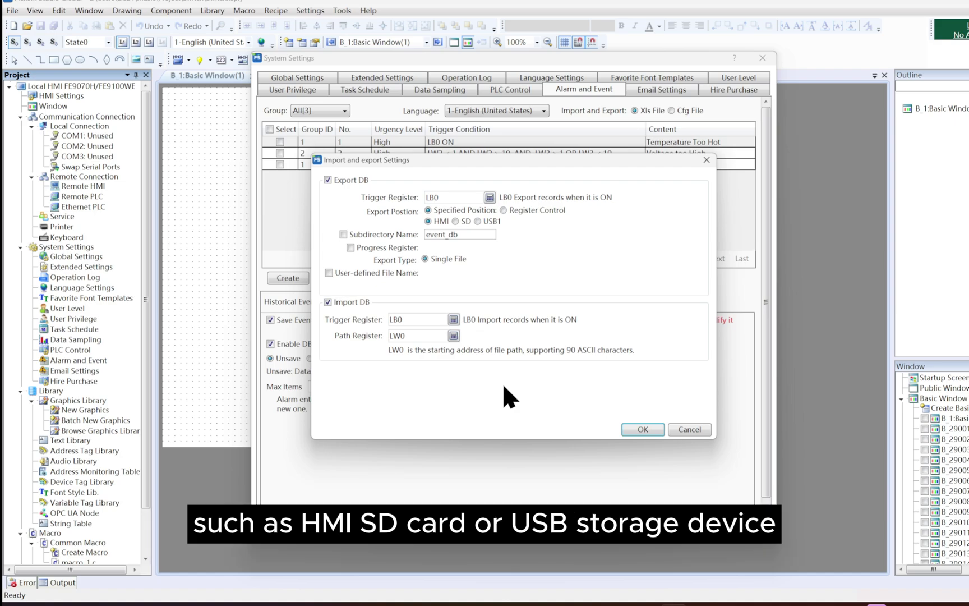
{"action": "left_click", "coordinate": [639, 426]}
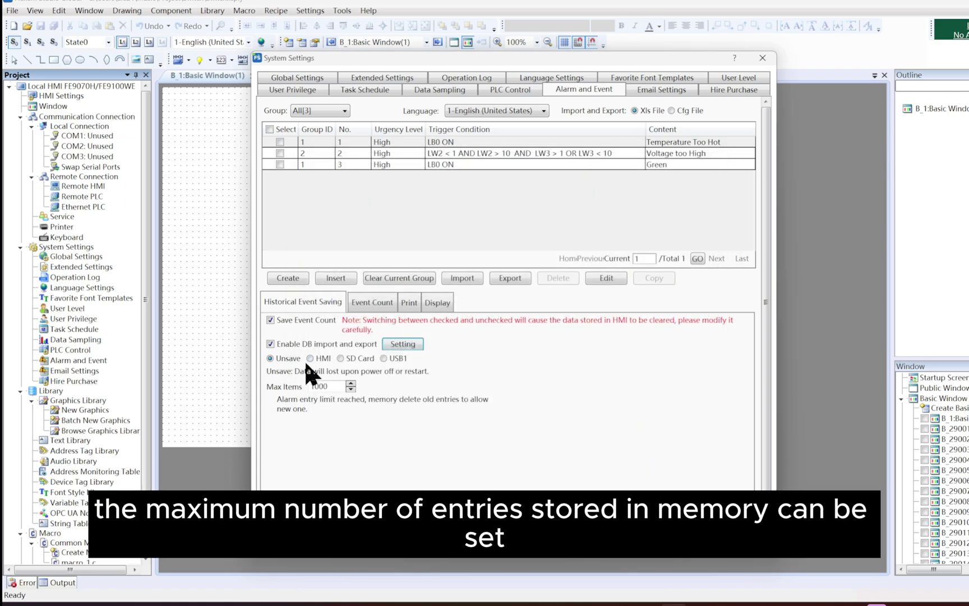
Try the HMI, SD Card and USB1 storage options, choose HMI for historical events, and enable saving a CSV file meanwhile
{"action": "left_click", "coordinate": [325, 358]}
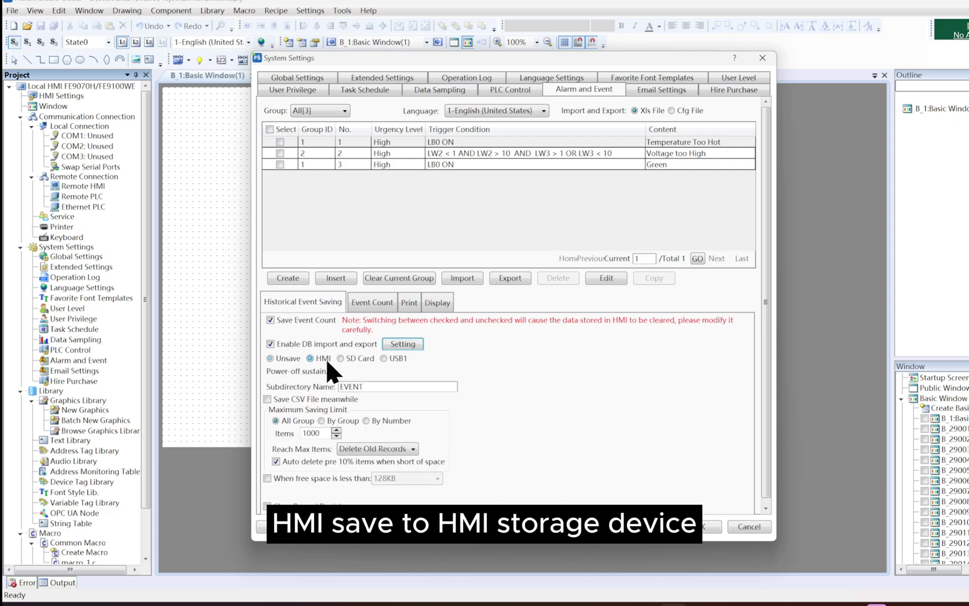
{"action": "scroll", "coordinate": [476, 406], "scroll_direction": "down", "scroll_amount": 1}
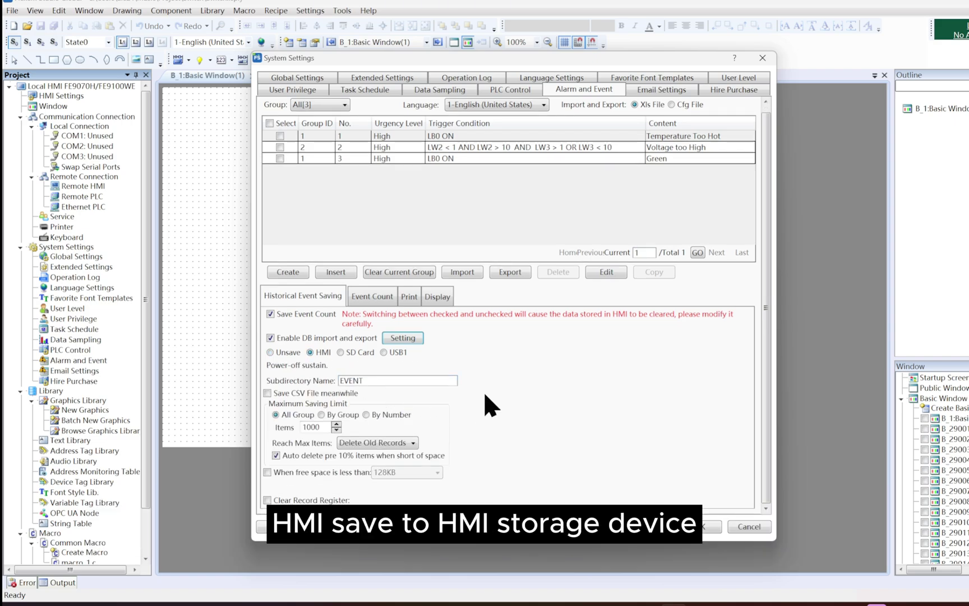
{"action": "left_click", "coordinate": [354, 353]}
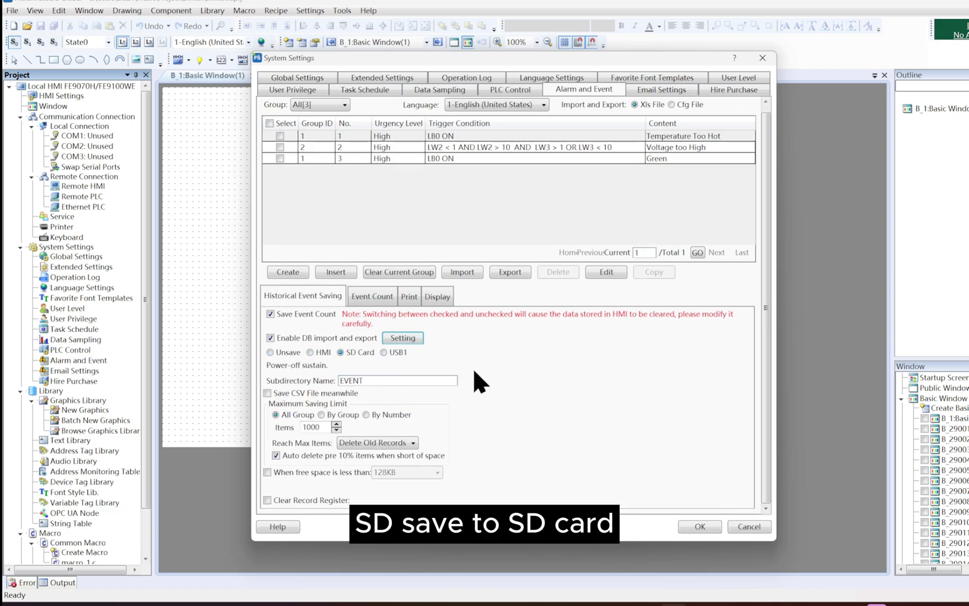
{"action": "left_click", "coordinate": [398, 353]}
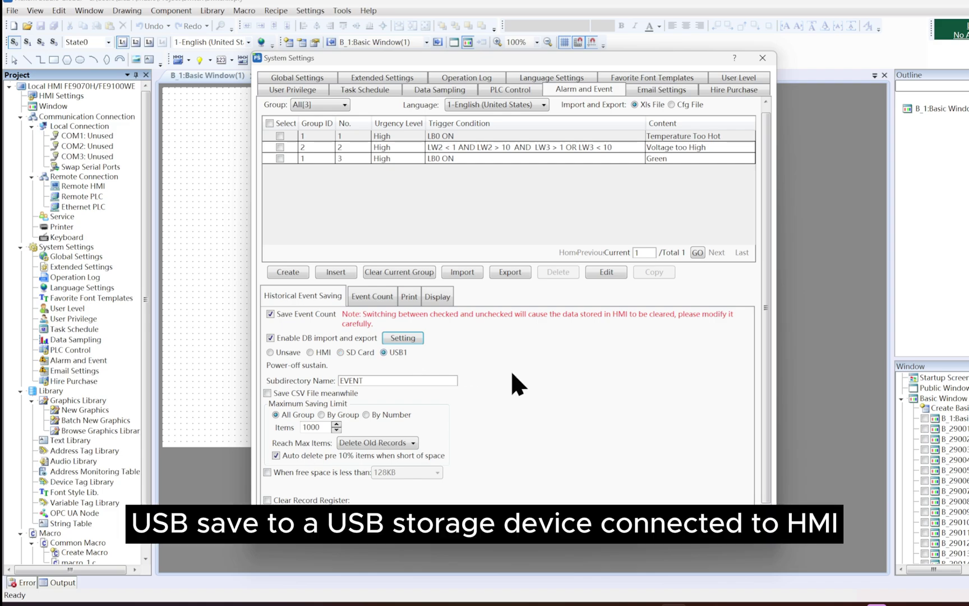
{"action": "left_click", "coordinate": [323, 353]}
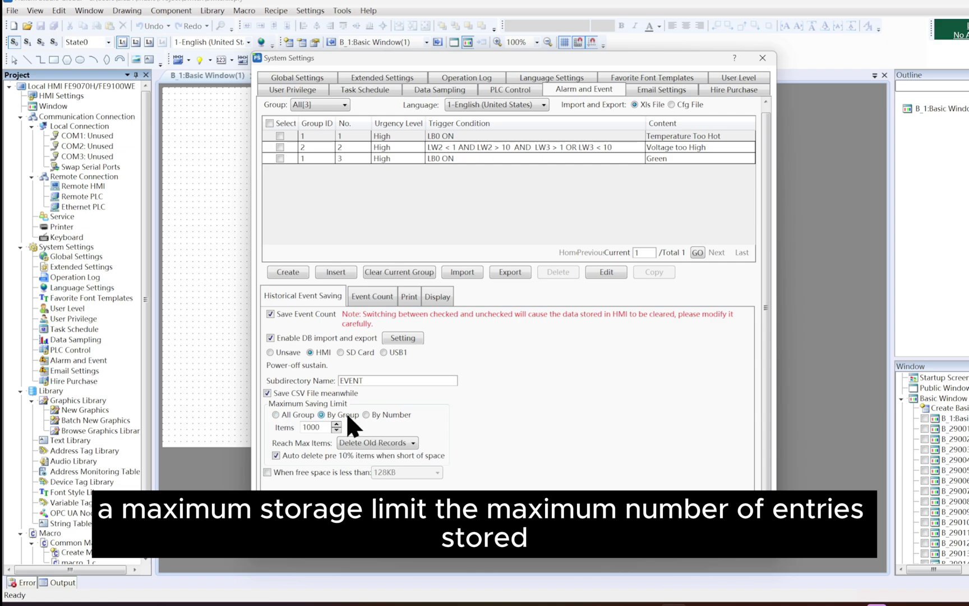
Set the maximum saving limit to By Number, with Delete Old Records applied when the maximum items are reached
{"action": "left_click", "coordinate": [298, 414]}
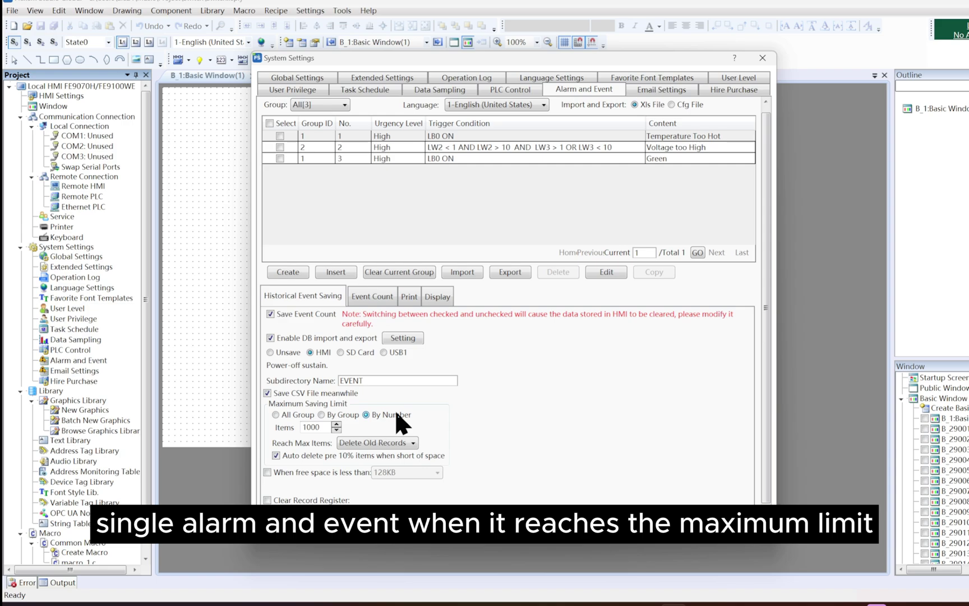
{"action": "left_click", "coordinate": [415, 444]}
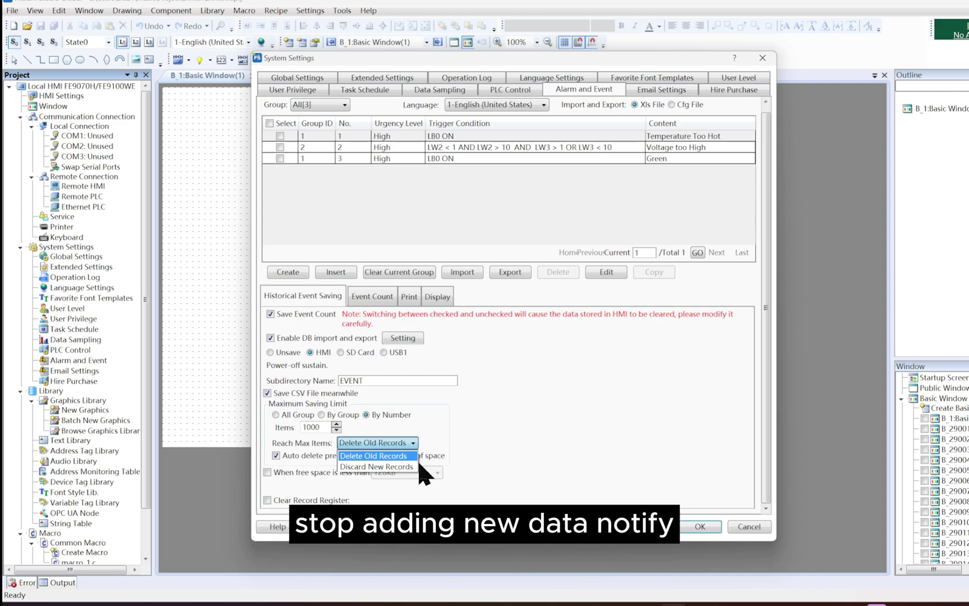
{"action": "left_click", "coordinate": [415, 466]}
{"action": "left_click", "coordinate": [411, 443]}
{"action": "left_click", "coordinate": [404, 456]}
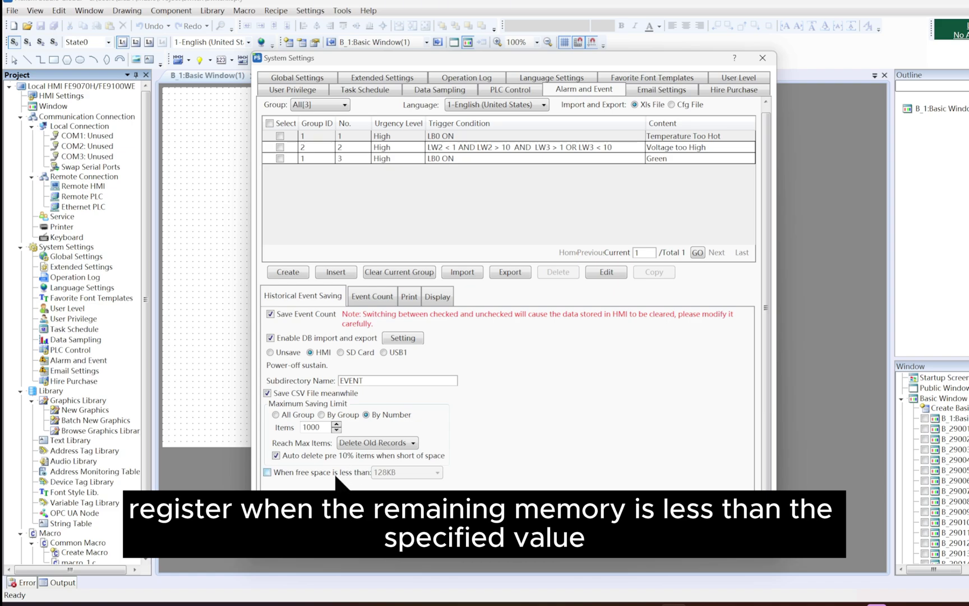
Enable the notification for free space less than 128KB and set its notify register to LB0
{"action": "left_click", "coordinate": [336, 474]}
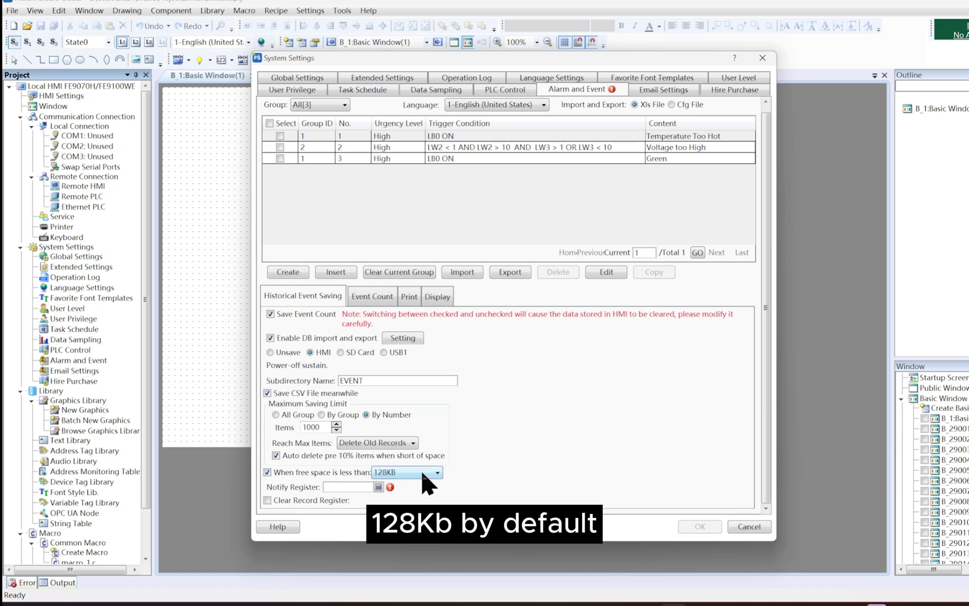
{"action": "left_click", "coordinate": [378, 487]}
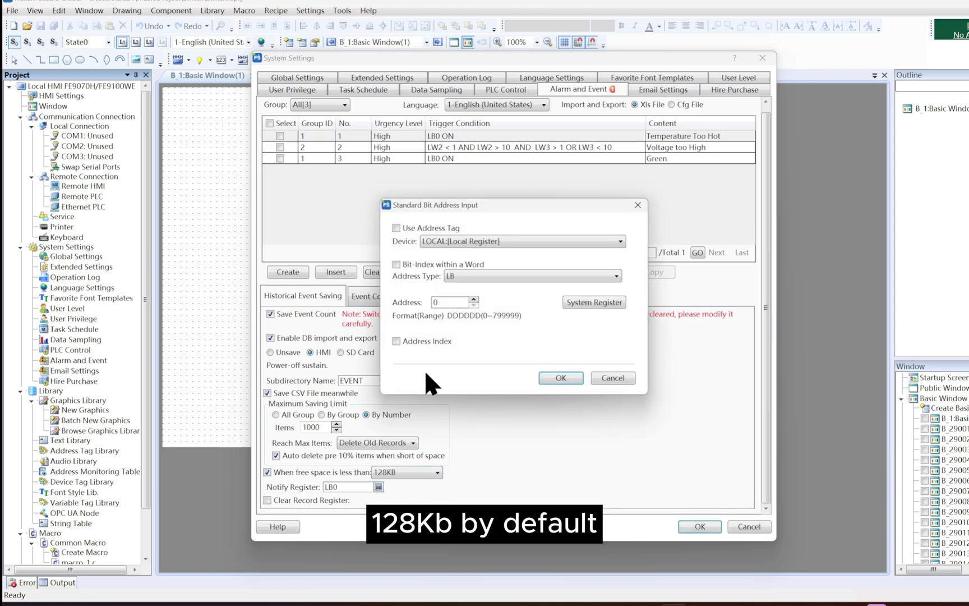
{"action": "left_click", "coordinate": [561, 379]}
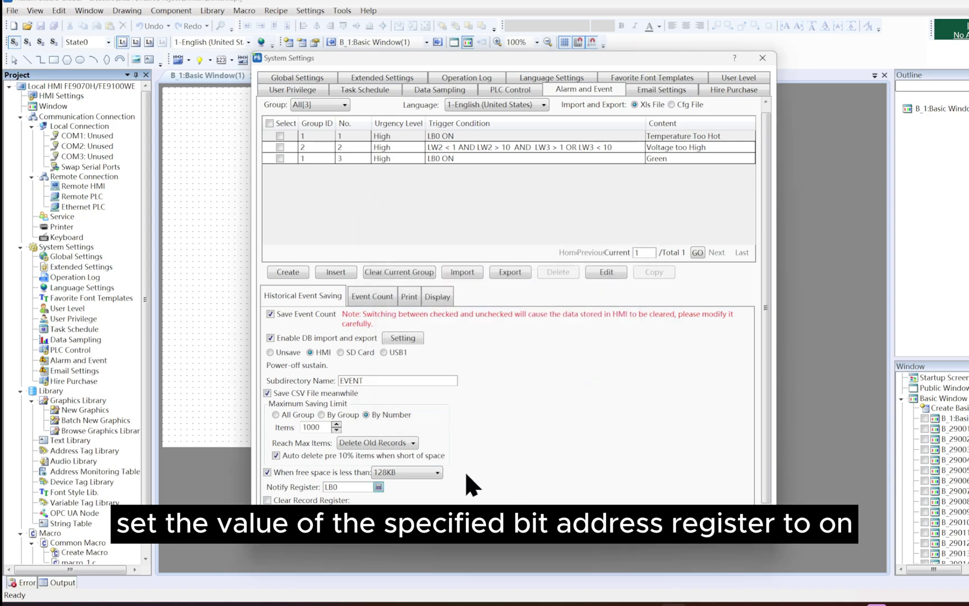
Enable the Clear Record Register for historical events and set its address to LB2
{"action": "left_click", "coordinate": [274, 501]}
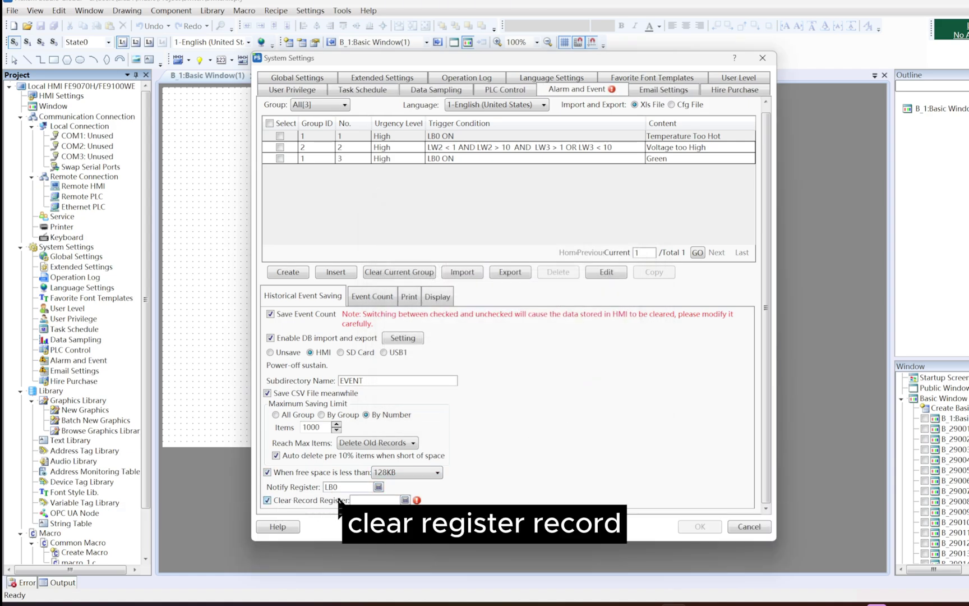
{"action": "left_click", "coordinate": [405, 500]}
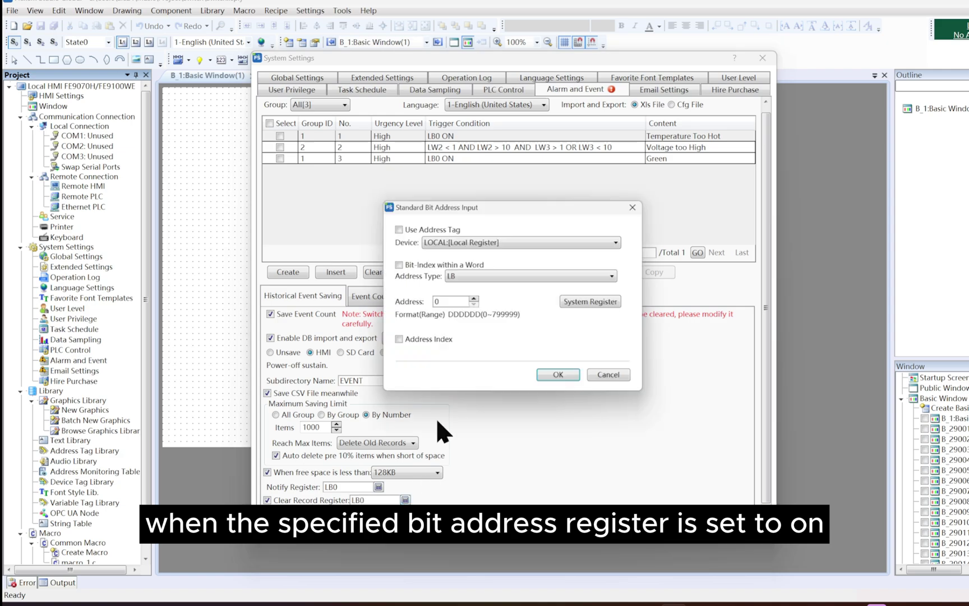
{"action": "left_click", "coordinate": [474, 299]}
{"action": "left_click", "coordinate": [473, 300]}
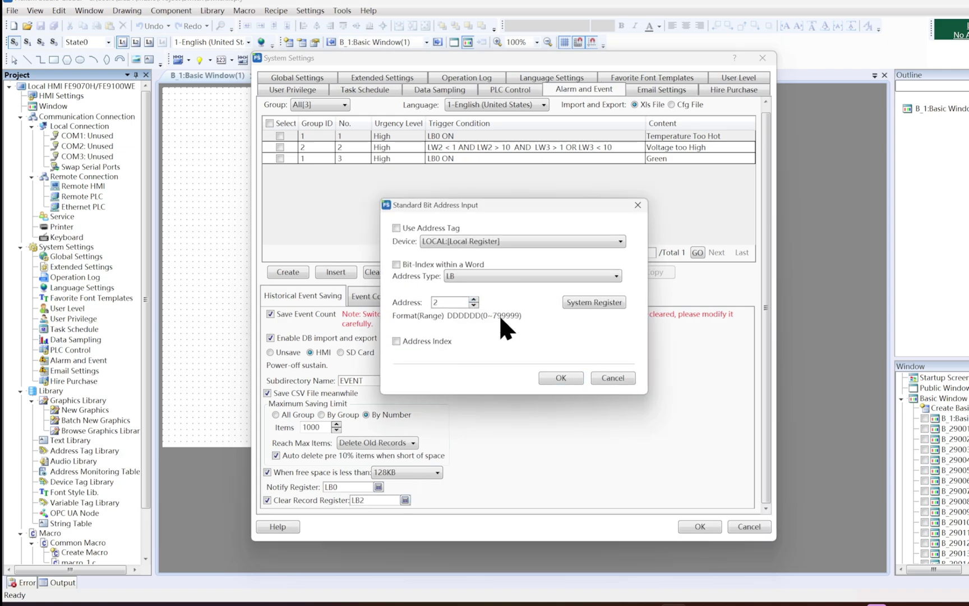
{"action": "left_click", "coordinate": [557, 379]}
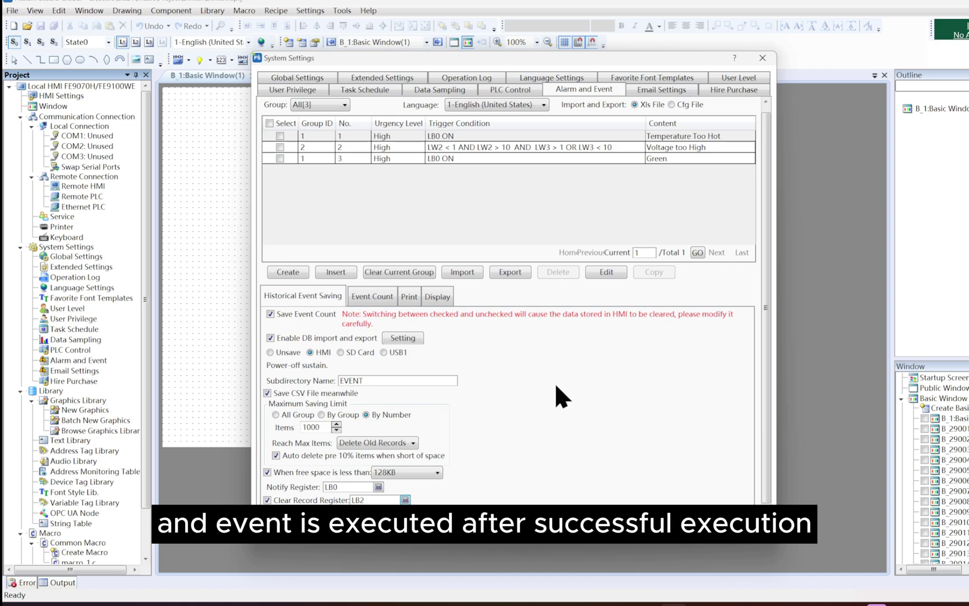
{"action": "scroll", "coordinate": [556, 386], "scroll_direction": "up", "scroll_amount": 1}
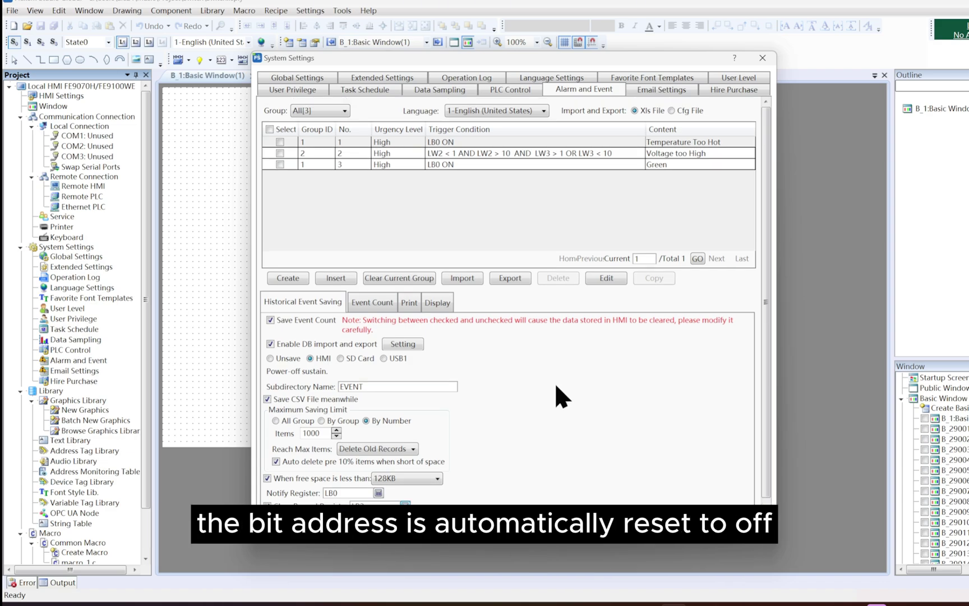
{"action": "scroll", "coordinate": [548, 390], "scroll_direction": "down", "scroll_amount": 1}
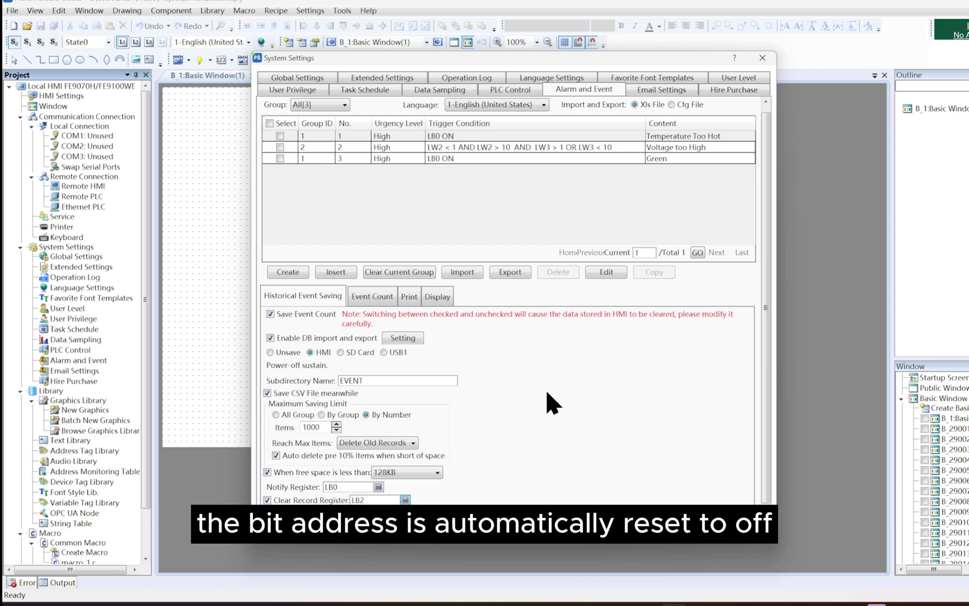
Enable Report Current Event Count for all groups in the event count settings and set its register to LW1
{"action": "left_click", "coordinate": [384, 297]}
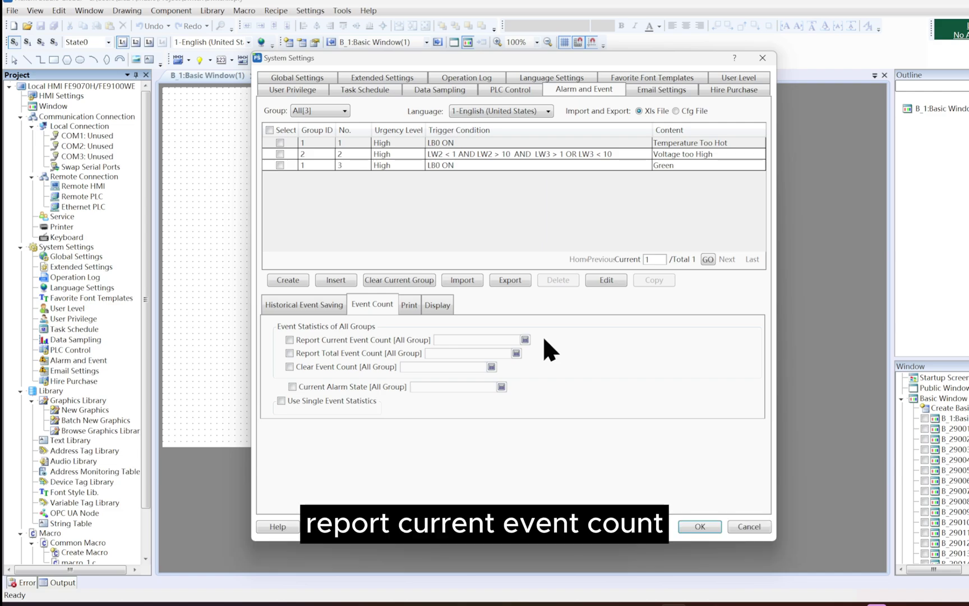
{"action": "left_click", "coordinate": [289, 339]}
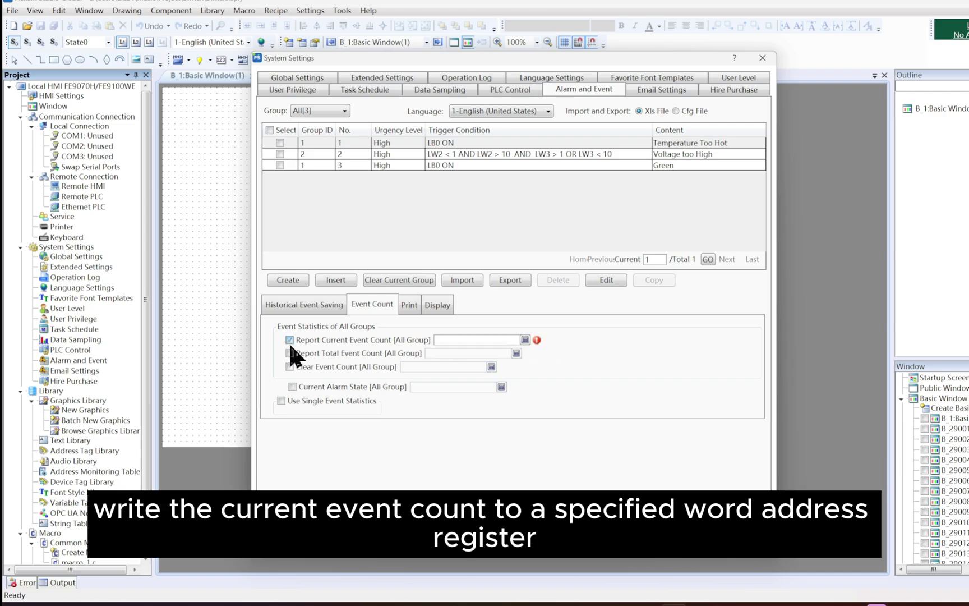
{"action": "left_click", "coordinate": [528, 337]}
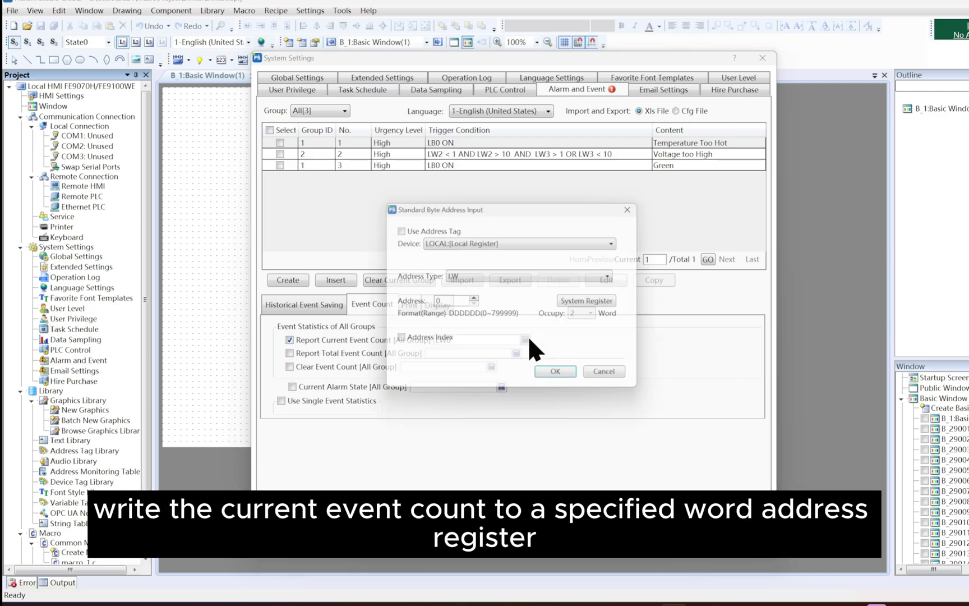
{"action": "left_click", "coordinate": [473, 299]}
{"action": "left_click", "coordinate": [572, 373]}
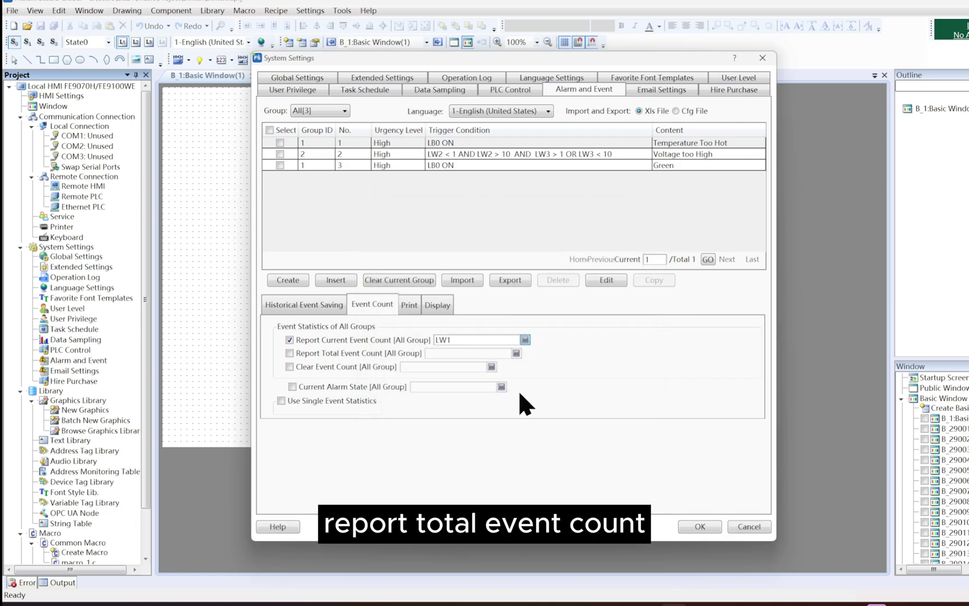
Enable Report Total Event Count for all groups and set its word register to LW2
{"action": "left_click", "coordinate": [289, 352]}
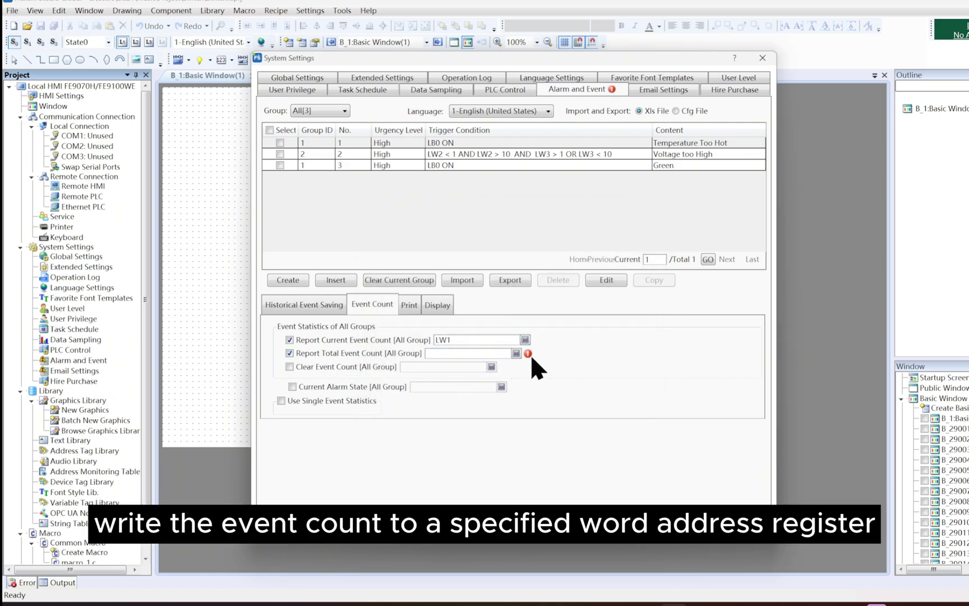
{"action": "left_click", "coordinate": [515, 352]}
{"action": "left_click", "coordinate": [474, 300]}
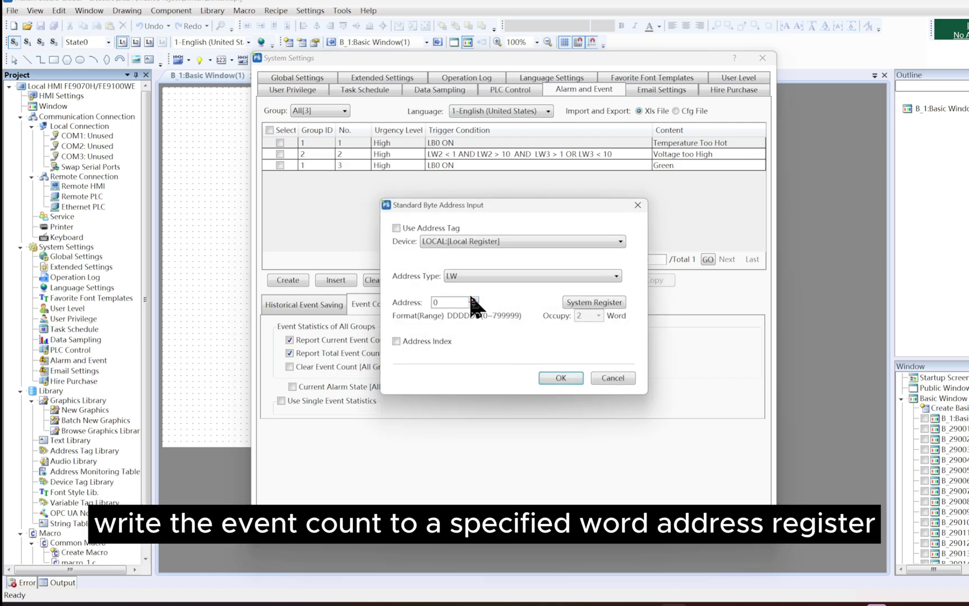
{"action": "left_click", "coordinate": [558, 372]}
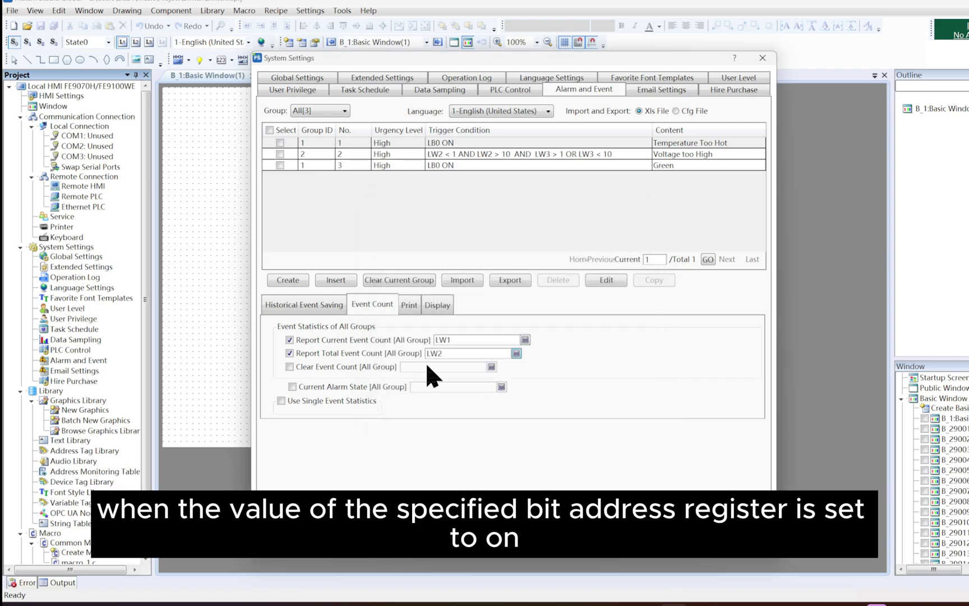
Enable Clear Event Count for all groups and set its bit register to LB3
{"action": "left_click", "coordinate": [290, 366]}
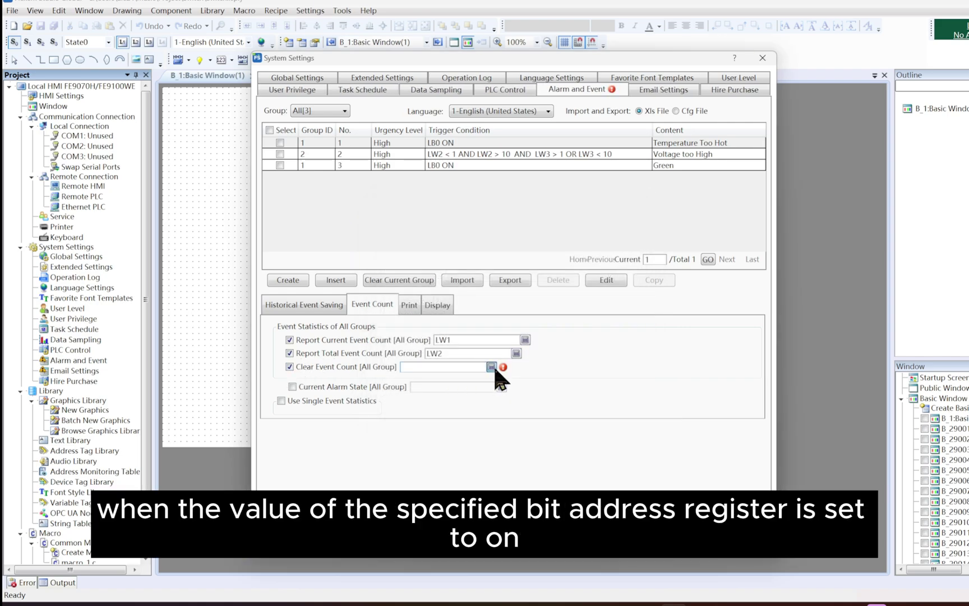
{"action": "left_click", "coordinate": [491, 366]}
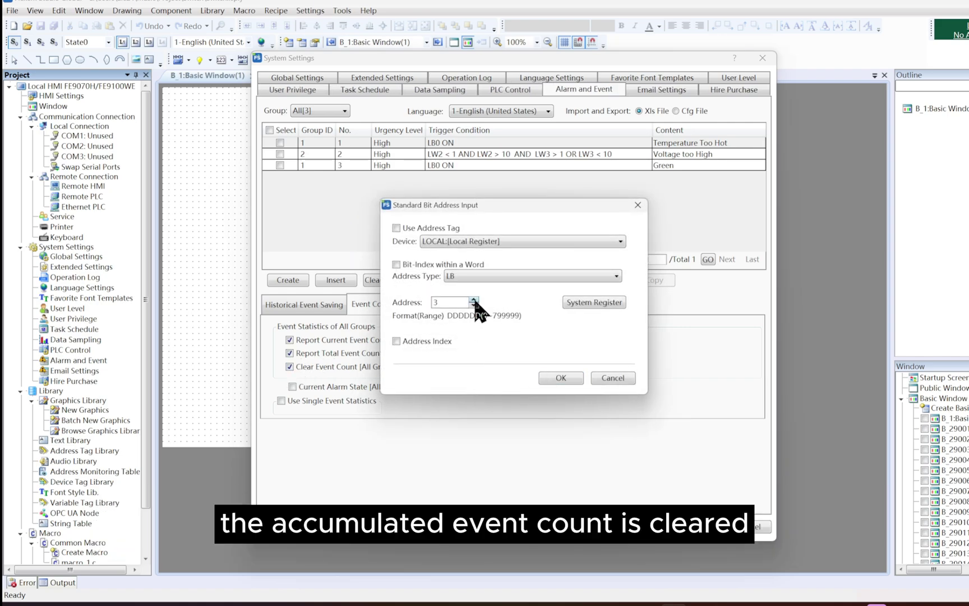
{"action": "left_click", "coordinate": [473, 299]}
{"action": "left_click", "coordinate": [474, 299]}
{"action": "left_click", "coordinate": [473, 299]}
{"action": "left_click", "coordinate": [561, 378]}
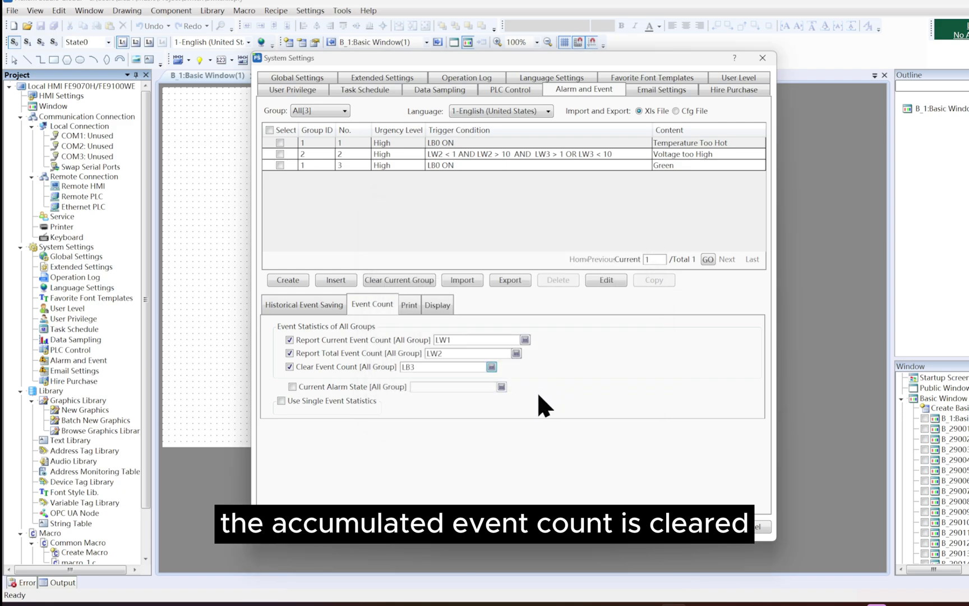
Enable Current Alarm State for all groups and set its bit register to LB4
{"action": "left_click", "coordinate": [292, 387]}
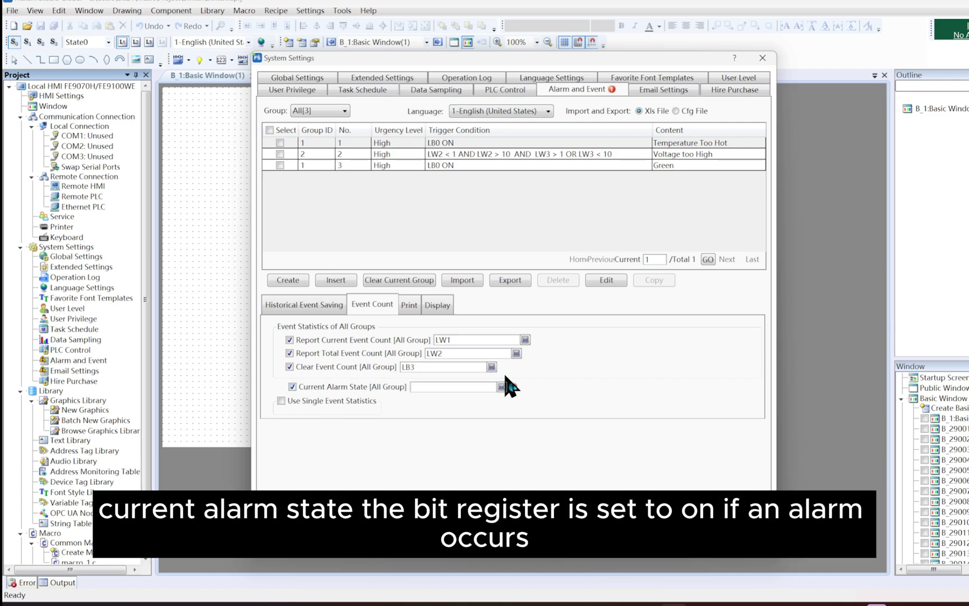
{"action": "left_click", "coordinate": [501, 386]}
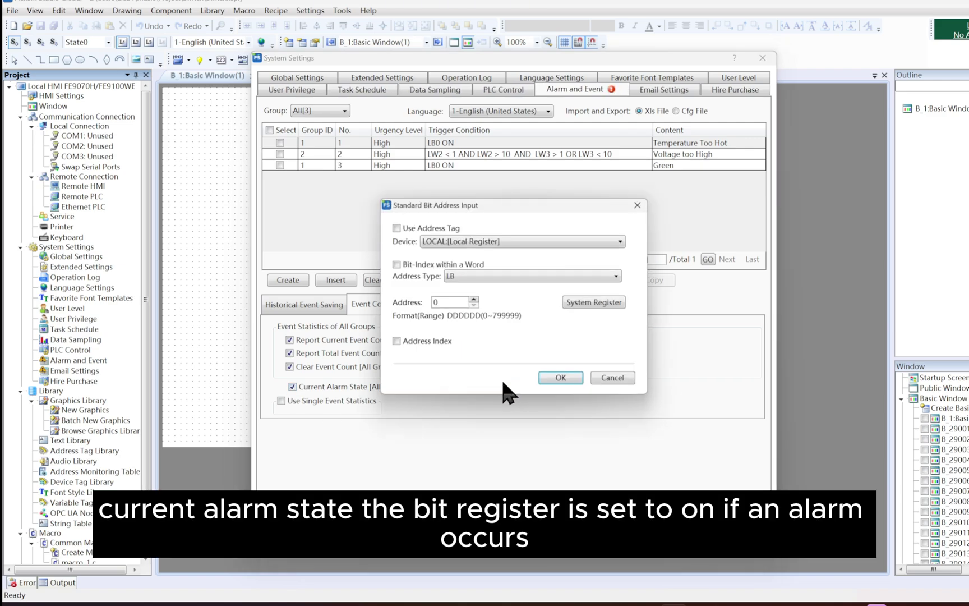
{"action": "left_click", "coordinate": [474, 299]}
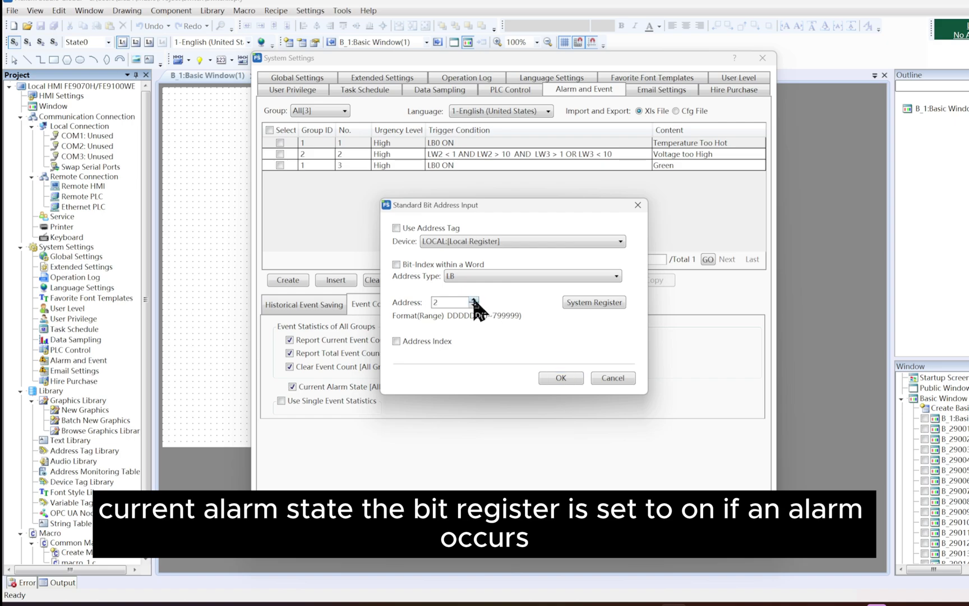
{"action": "left_click", "coordinate": [474, 300]}
{"action": "left_click", "coordinate": [474, 299]}
{"action": "left_click", "coordinate": [474, 300]}
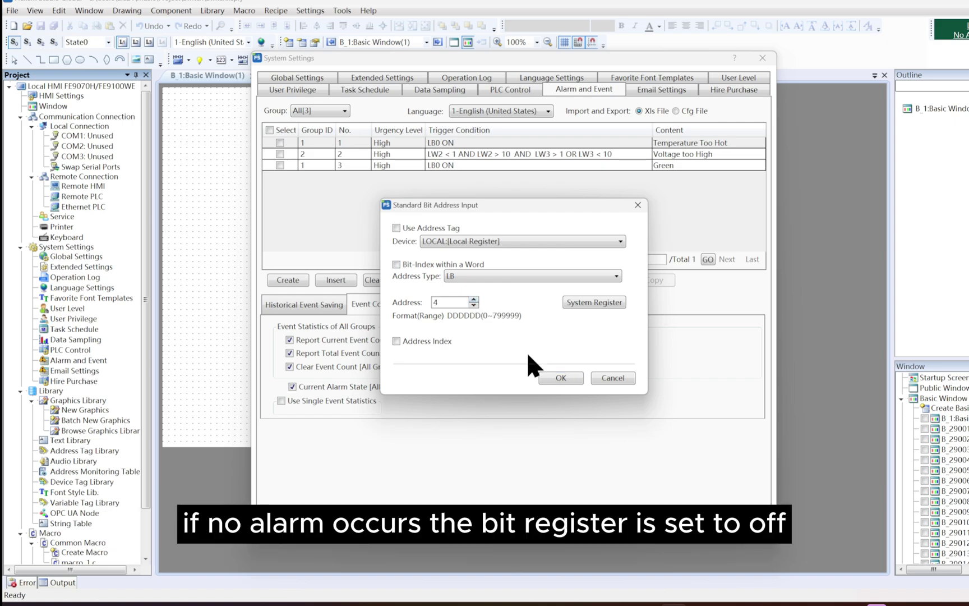
{"action": "left_click", "coordinate": [559, 378]}
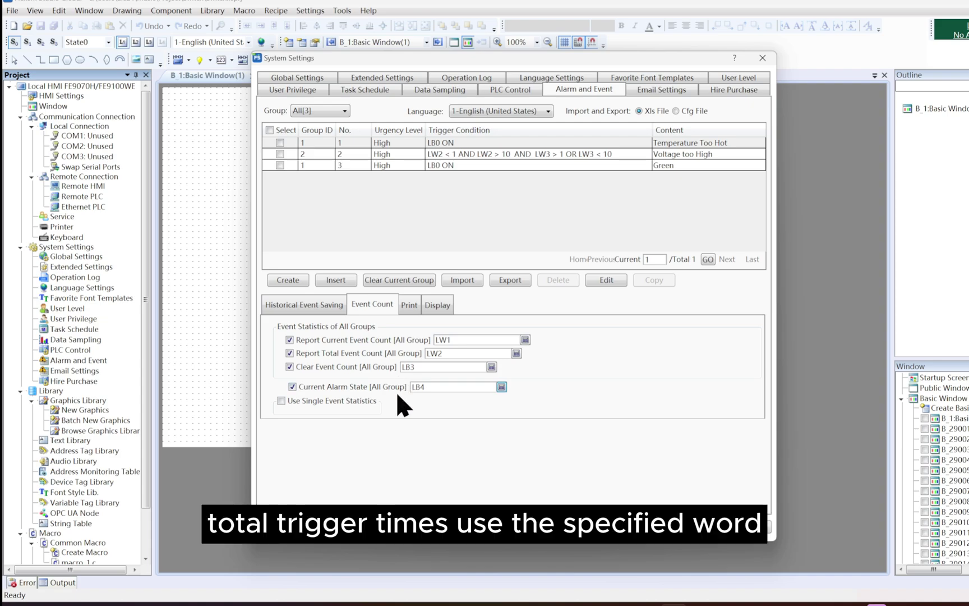
Turn on single event statistics and enable Total Trigger Times with the word register LW5
{"action": "left_click", "coordinate": [370, 400]}
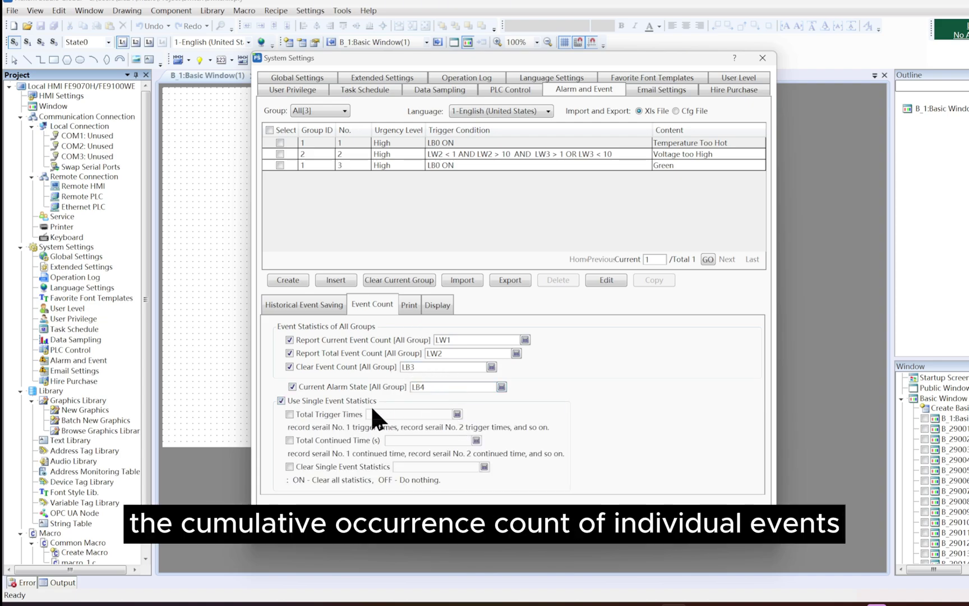
{"action": "left_click", "coordinate": [355, 414]}
{"action": "left_click", "coordinate": [457, 413]}
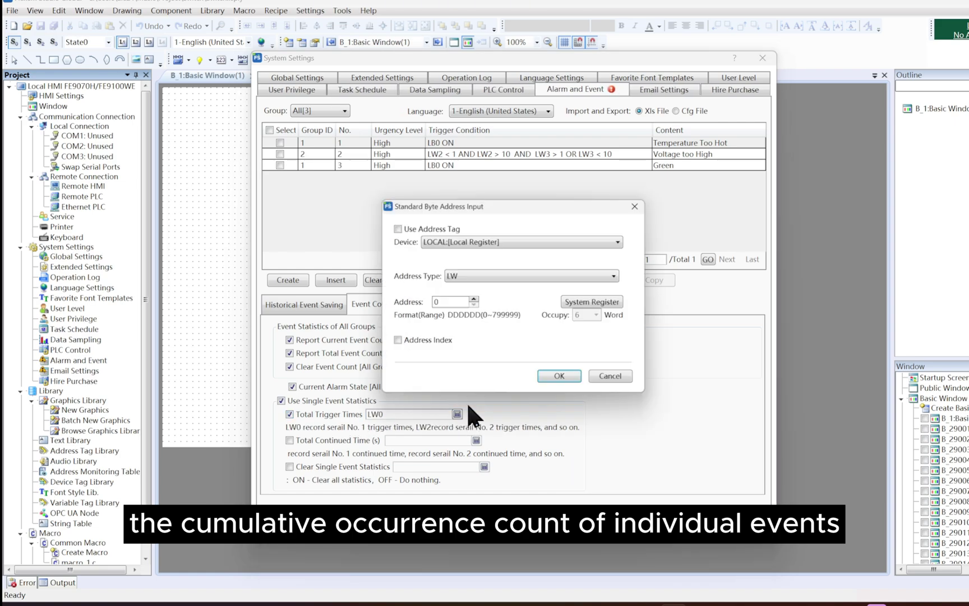
{"action": "left_click", "coordinate": [473, 300]}
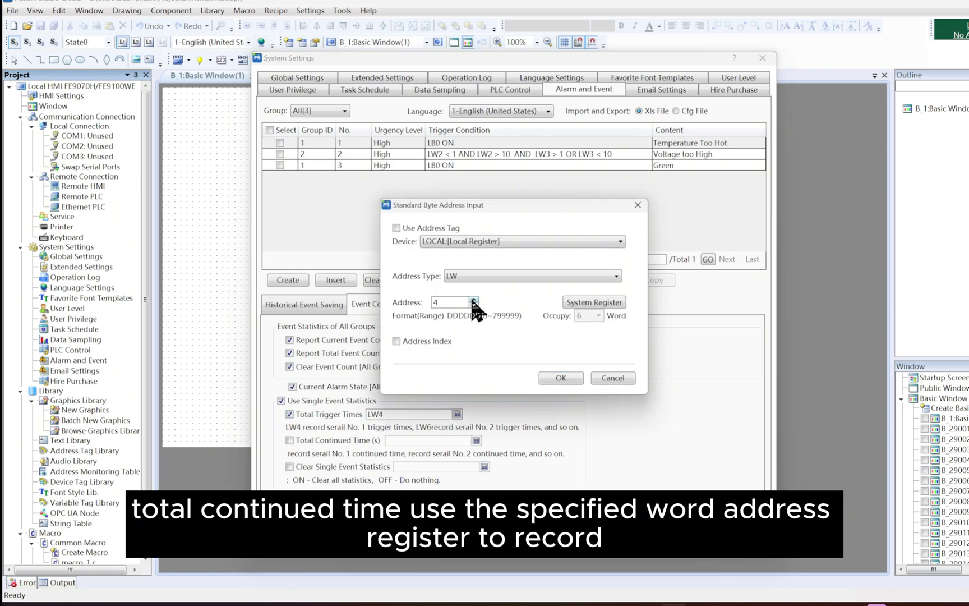
{"action": "left_click", "coordinate": [473, 300]}
{"action": "left_click", "coordinate": [560, 378]}
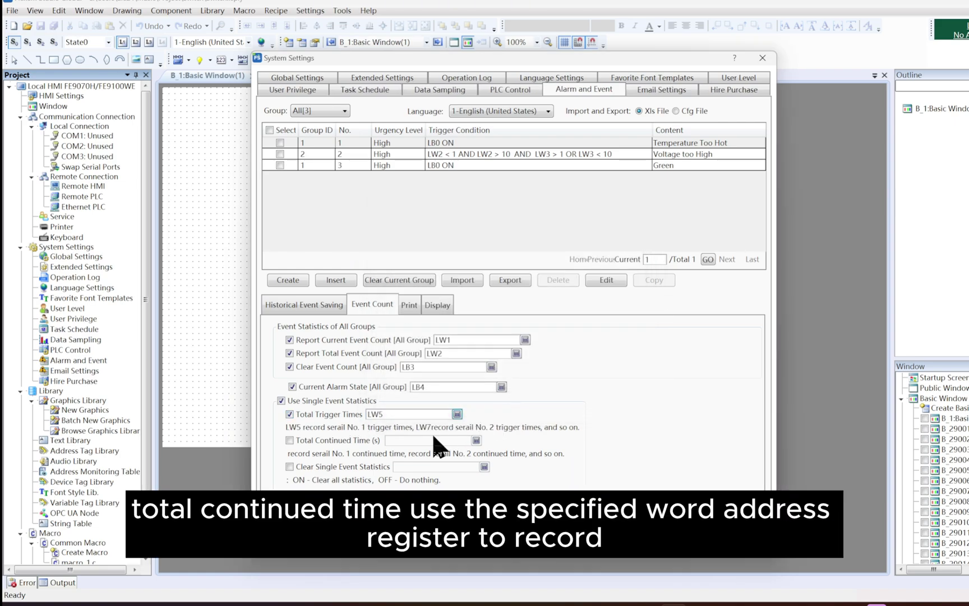
Enable Total Continued Time in the single event statistics and set its word register to LW6
{"action": "left_click", "coordinate": [289, 440]}
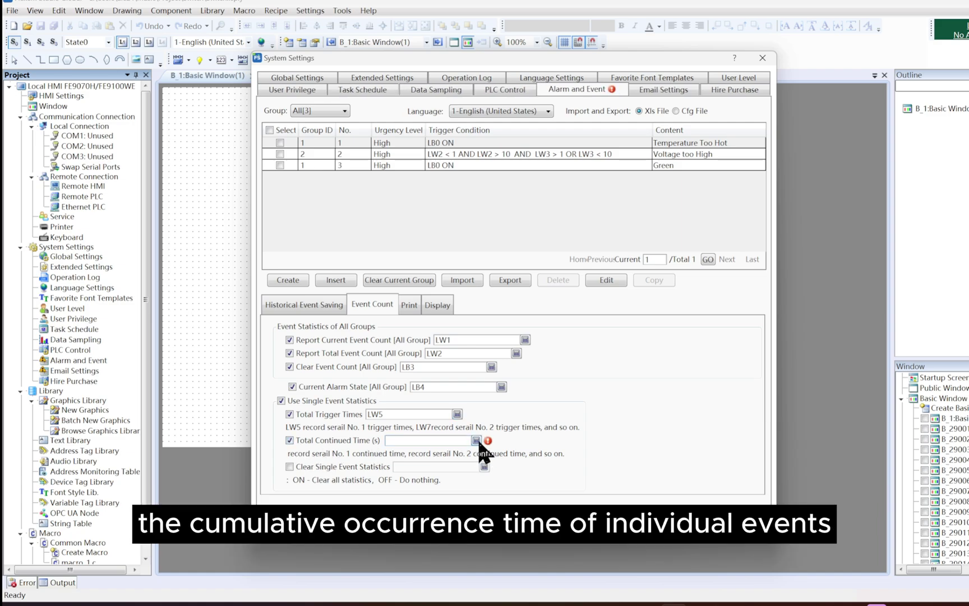
{"action": "left_click", "coordinate": [475, 440]}
{"action": "left_click", "coordinate": [473, 299]}
{"action": "left_click", "coordinate": [474, 299]}
{"action": "left_click", "coordinate": [473, 299]}
{"action": "left_click", "coordinate": [473, 300]}
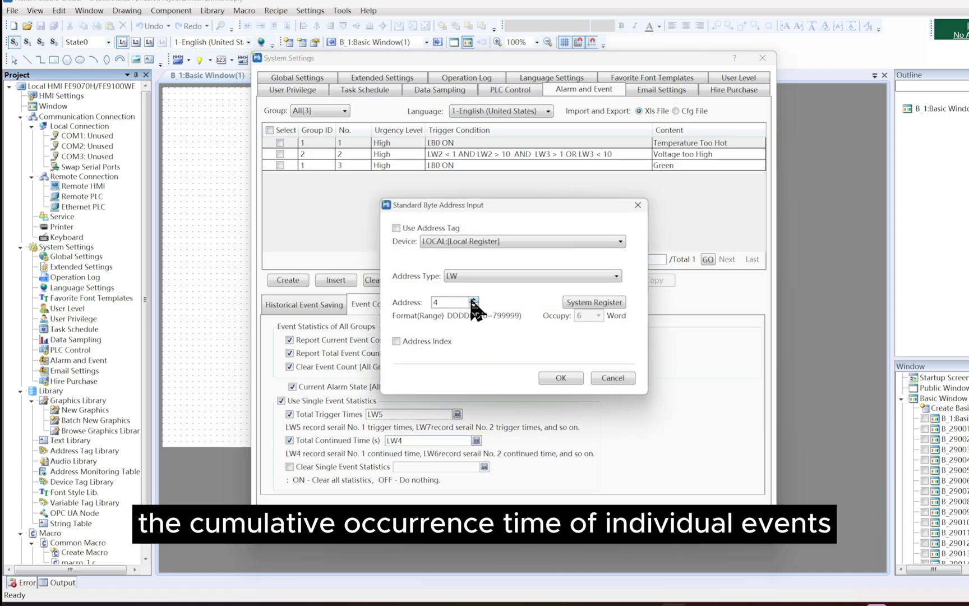
{"action": "left_click", "coordinate": [473, 300]}
{"action": "left_click", "coordinate": [473, 299]}
{"action": "left_click", "coordinate": [561, 376]}
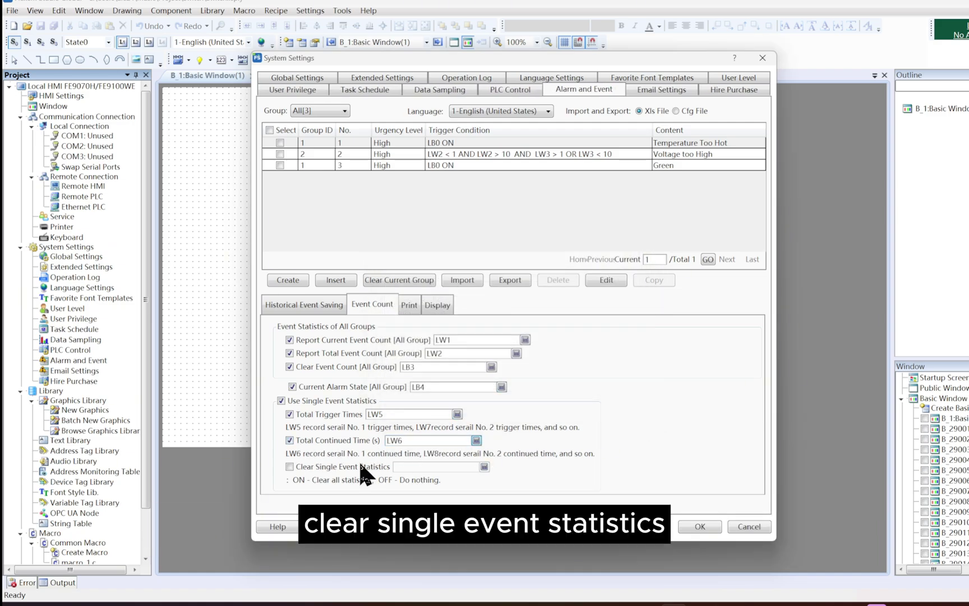
Enable Clear Single Event Statistics and assign it a local LB bit address
{"action": "left_click", "coordinate": [302, 467]}
{"action": "left_click", "coordinate": [484, 467]}
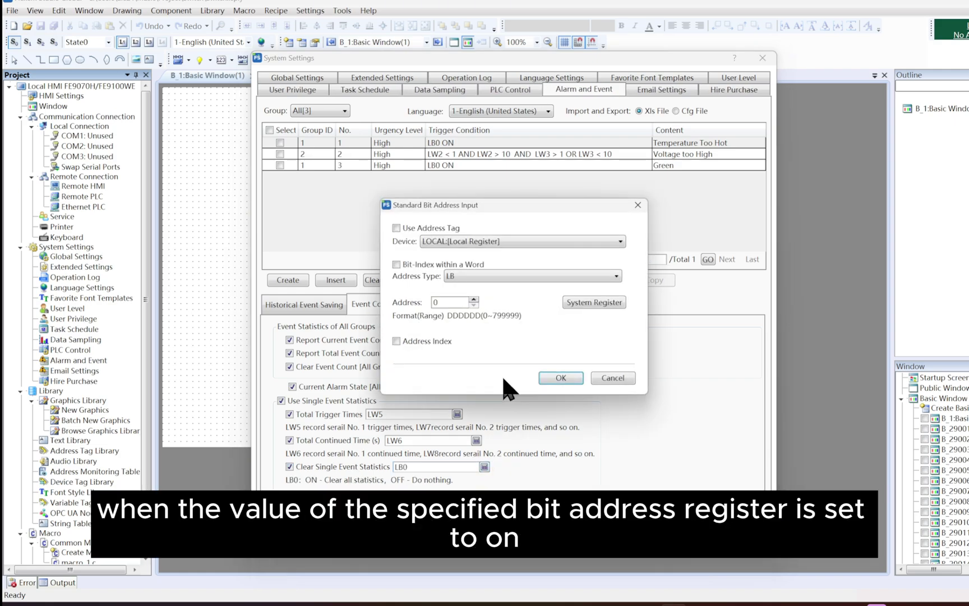
{"action": "left_click", "coordinate": [473, 300]}
{"action": "left_click", "coordinate": [474, 299]}
{"action": "left_click", "coordinate": [473, 300]}
{"action": "left_click", "coordinate": [474, 299]}
{"action": "left_click", "coordinate": [473, 299]}
{"action": "left_click", "coordinate": [473, 299]}
{"action": "left_click", "coordinate": [560, 378]}
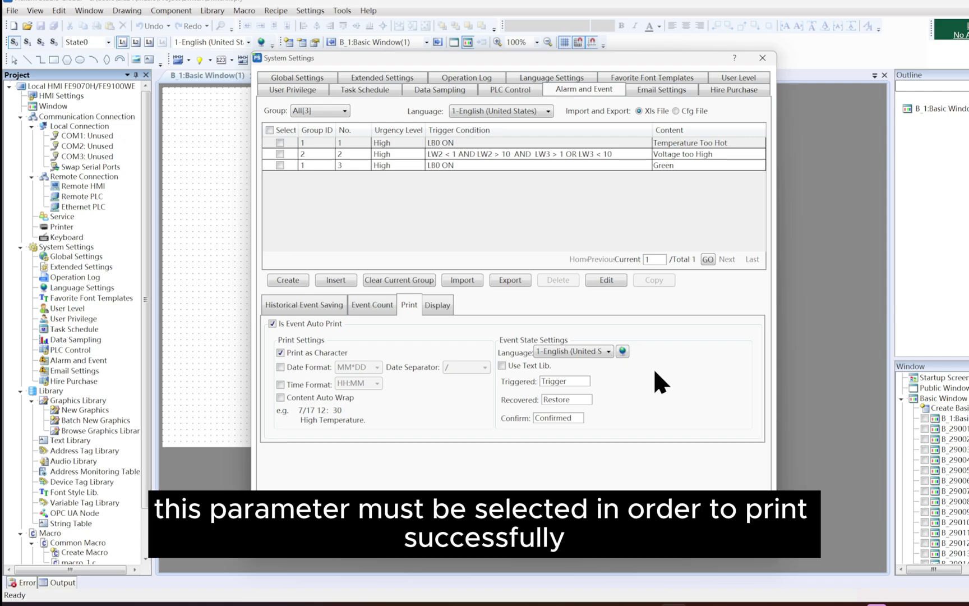
Enable the date format for printed events, using MM*DD with "/" as the date separator
{"action": "left_click", "coordinate": [283, 367]}
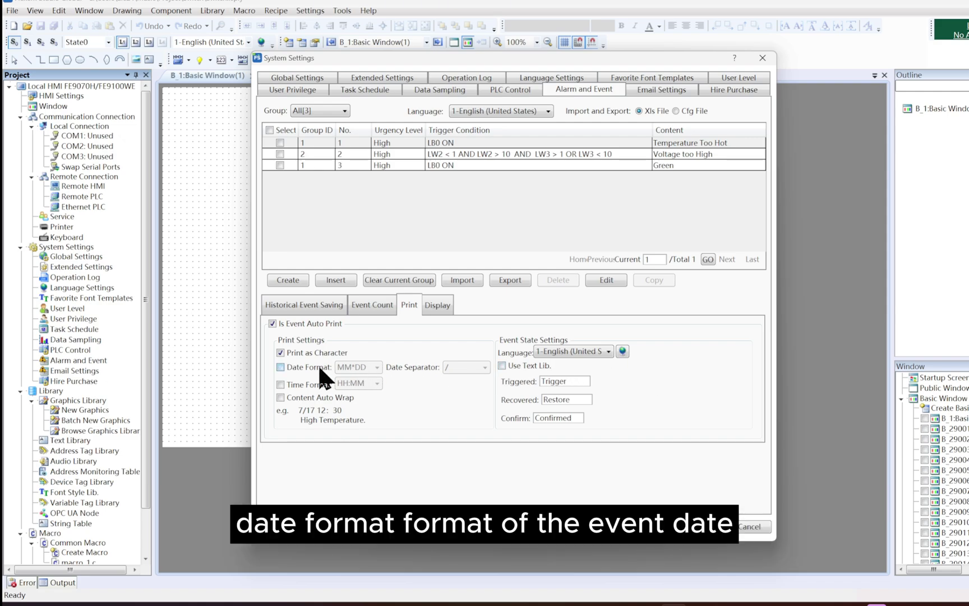
{"action": "left_click", "coordinate": [367, 365]}
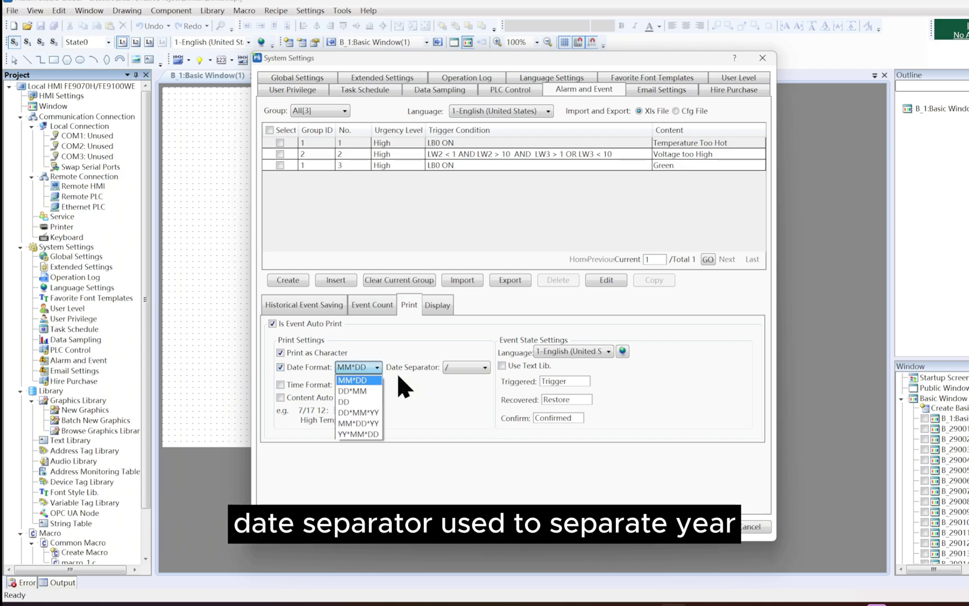
{"action": "left_click", "coordinate": [455, 368]}
{"action": "left_click", "coordinate": [460, 368]}
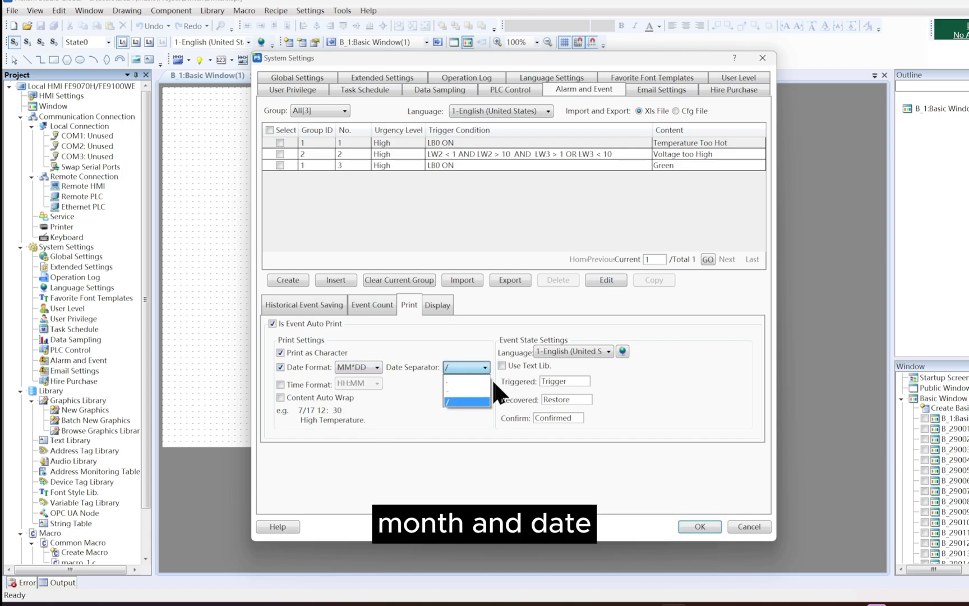
{"action": "left_click", "coordinate": [400, 394]}
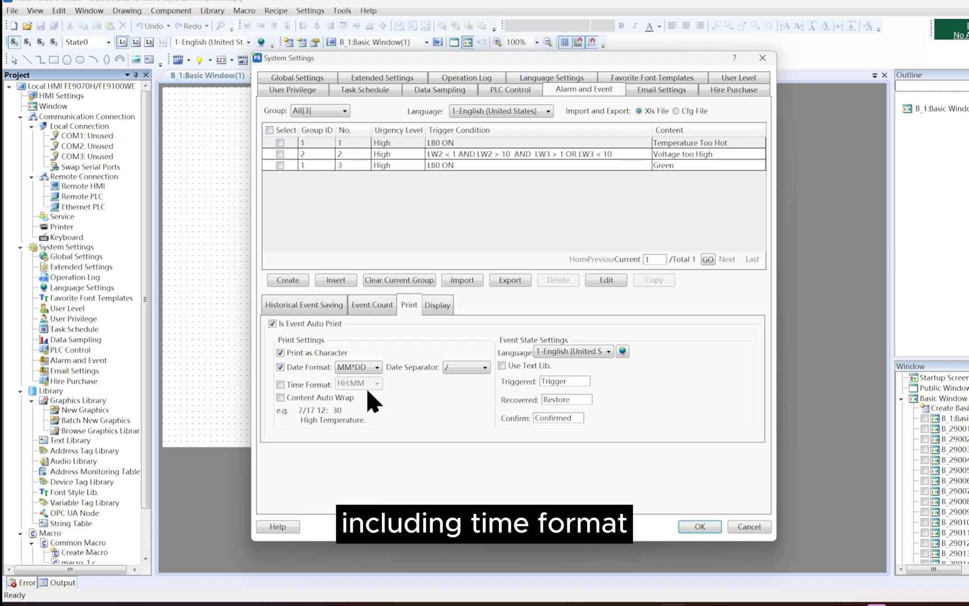
Enable the time format for printed events and keep it as HH:MM
{"action": "left_click", "coordinate": [318, 386]}
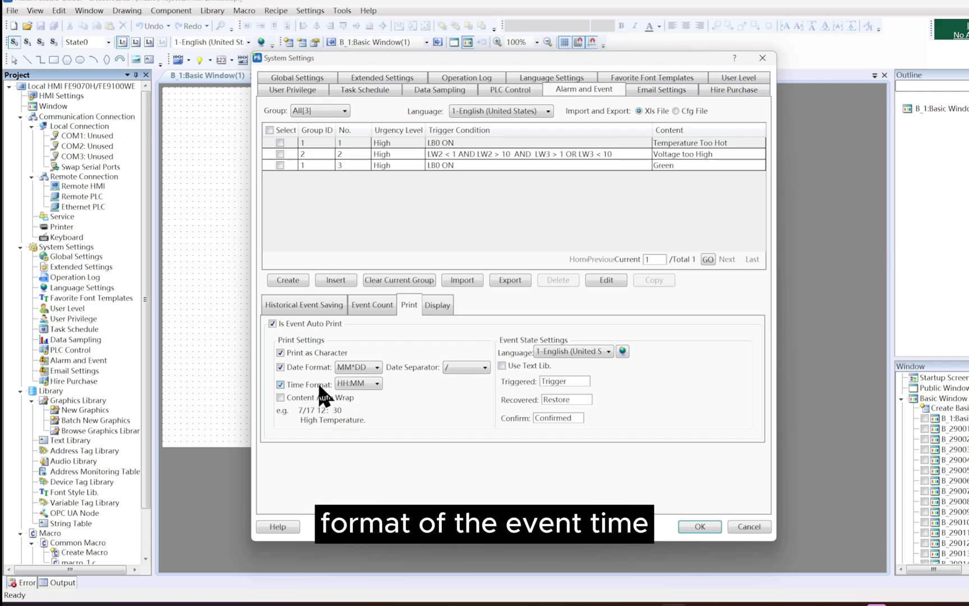
{"action": "left_click", "coordinate": [373, 383]}
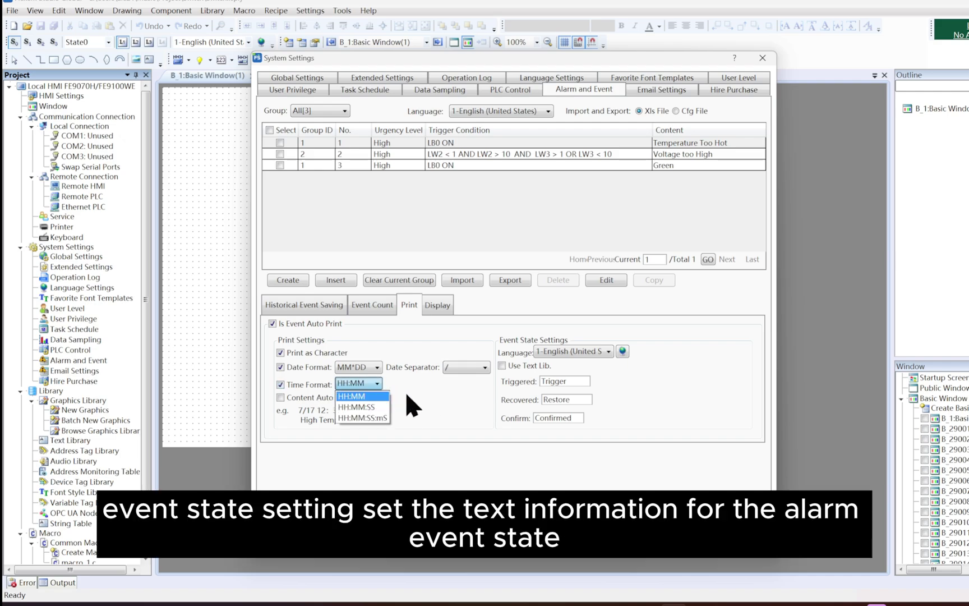
{"action": "left_click", "coordinate": [407, 394]}
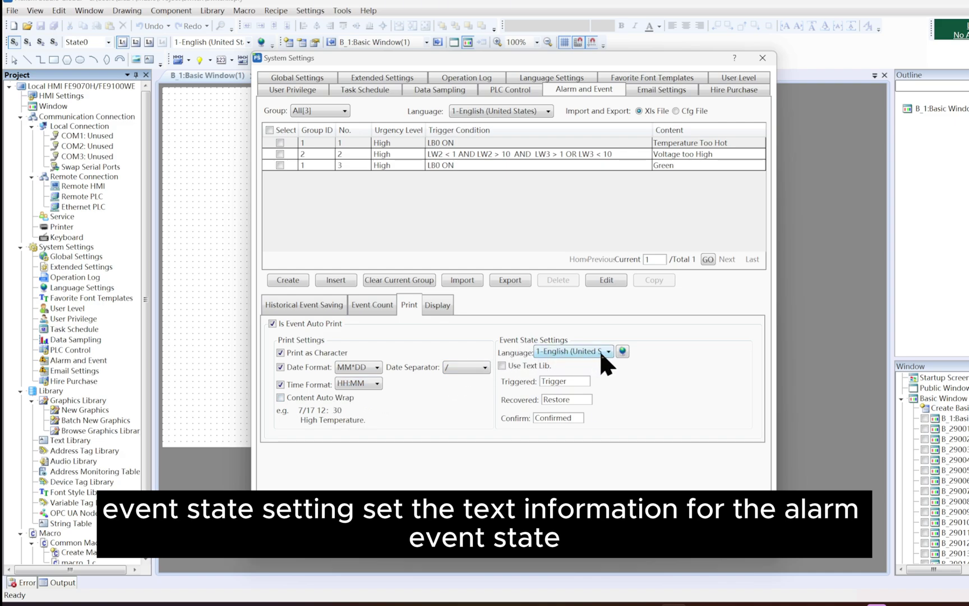
Try the Use Text Lib. option for the printed event state texts and switch it back off
{"action": "left_click", "coordinate": [515, 366]}
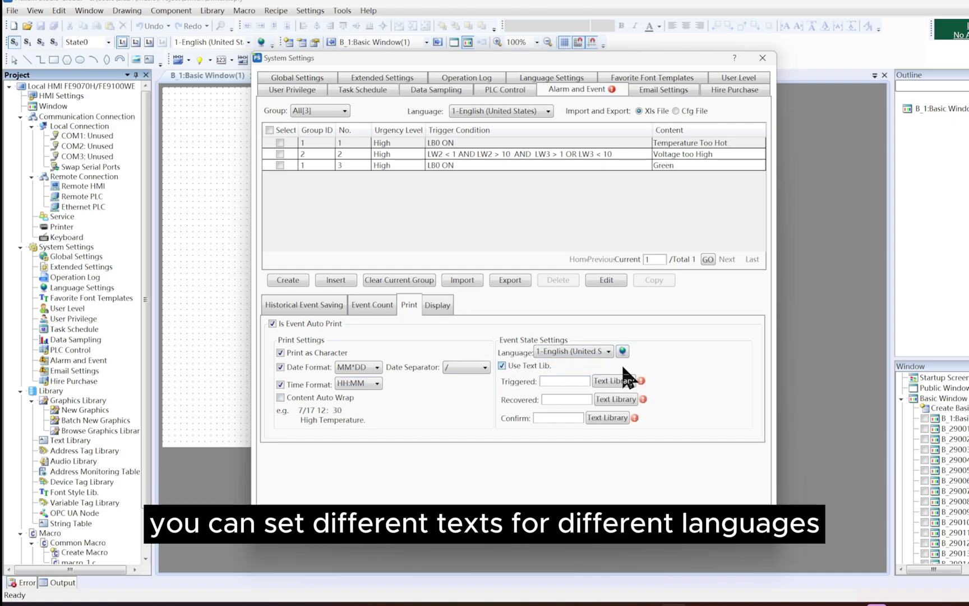
{"action": "left_click", "coordinate": [525, 367]}
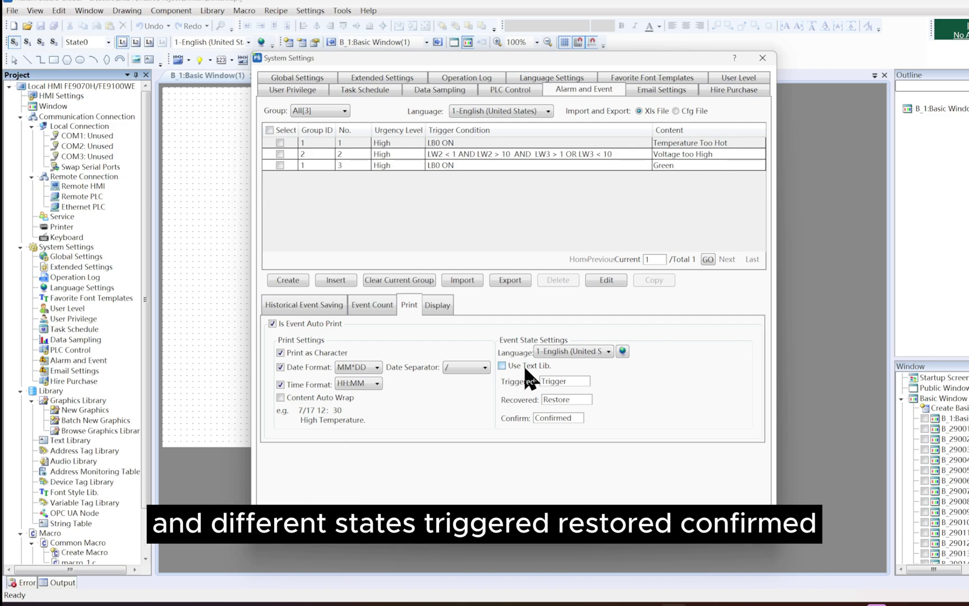